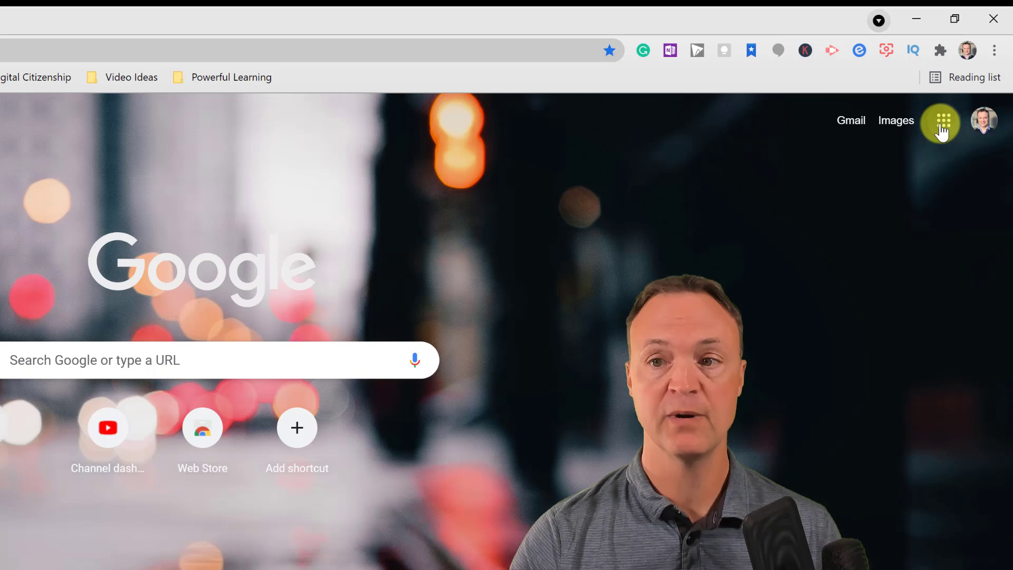
Move the Chat tile into Meet's place in the Google apps grid and launch Google Chat
{"action": "left_click", "coordinate": [967, 75]}
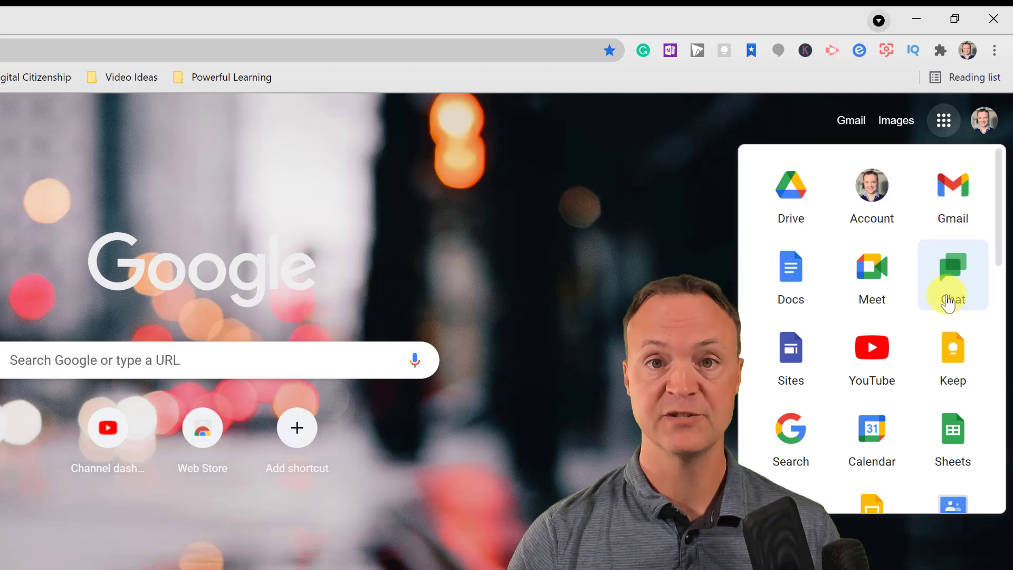
{"action": "left_click_drag", "start_coordinate": [948, 303], "coordinate": [950, 274]}
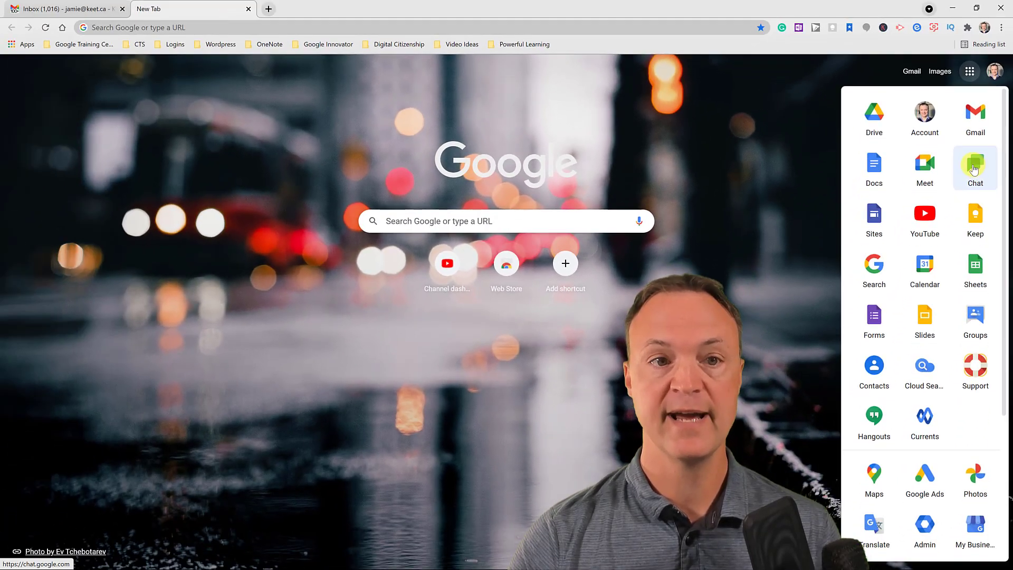
{"action": "left_click", "coordinate": [973, 169]}
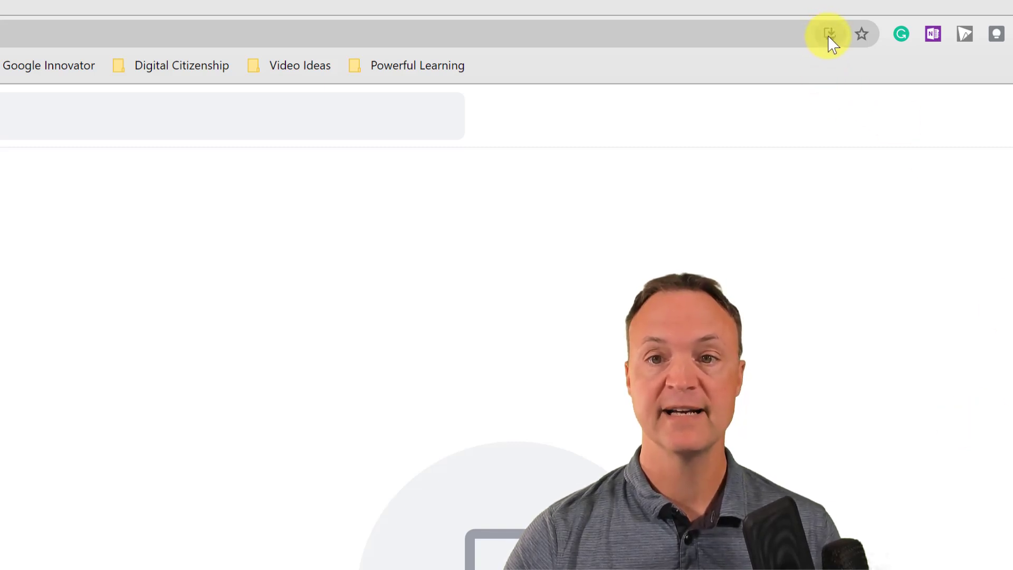
{"action": "left_click", "coordinate": [829, 35]}
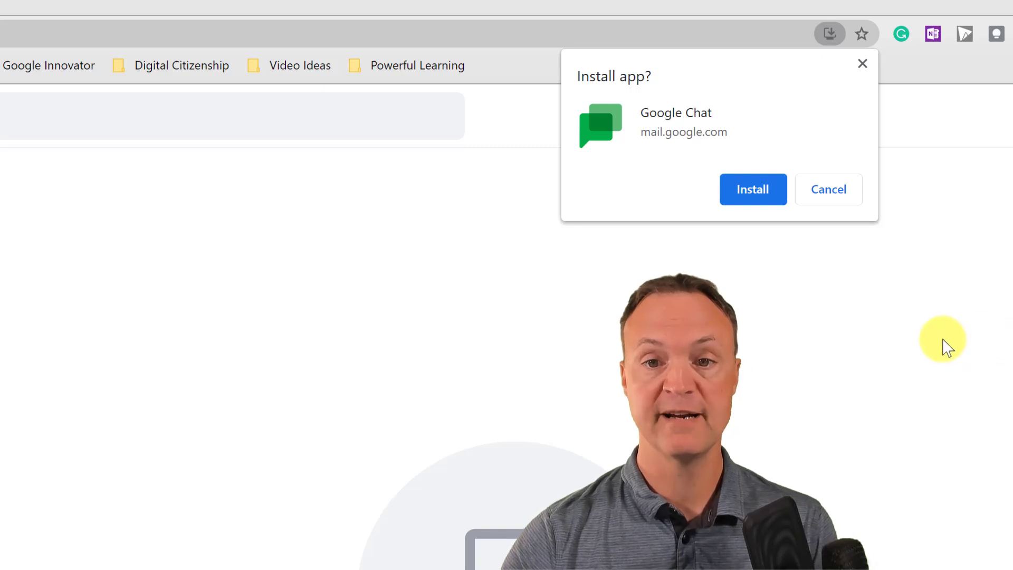
{"action": "left_click", "coordinate": [916, 334]}
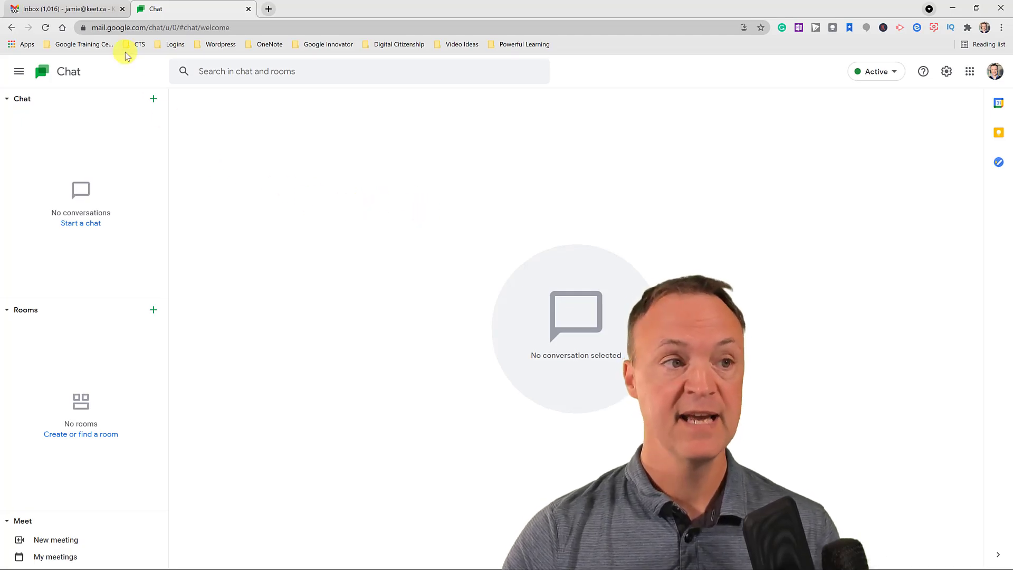
Switch to the Gmail inbox to see its Chat and Rooms sidebar sections
{"action": "left_click", "coordinate": [67, 9]}
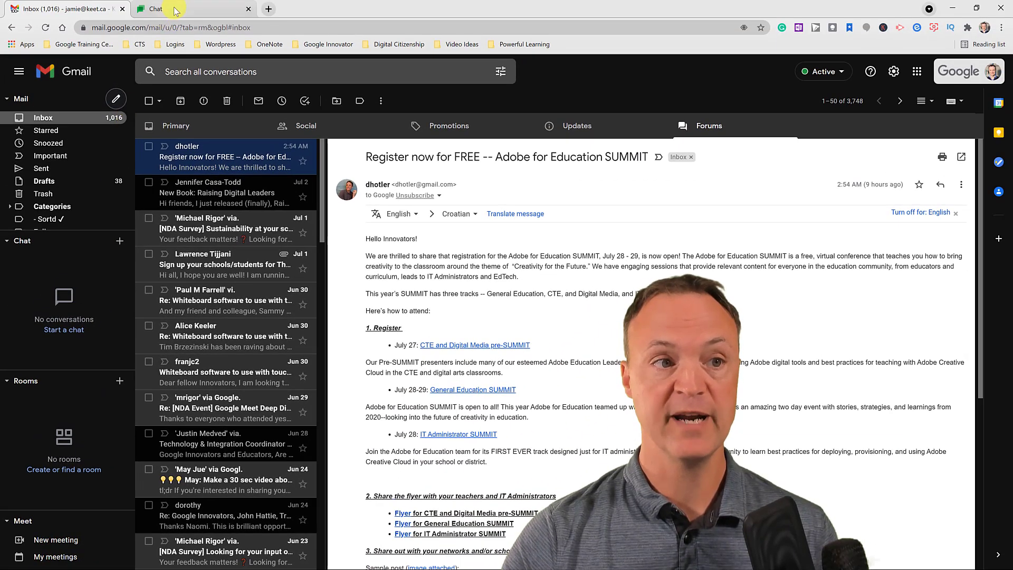
Return to the Google Chat browser tab
{"action": "left_click", "coordinate": [176, 9]}
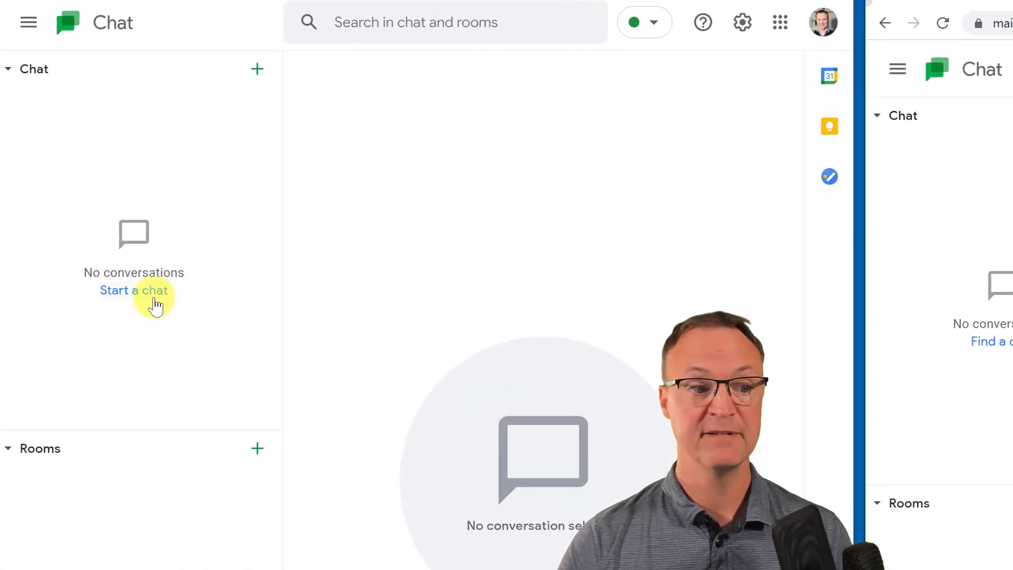
Start a direct chat with the external contact by searching their name and picking the match
{"action": "left_click", "coordinate": [255, 72]}
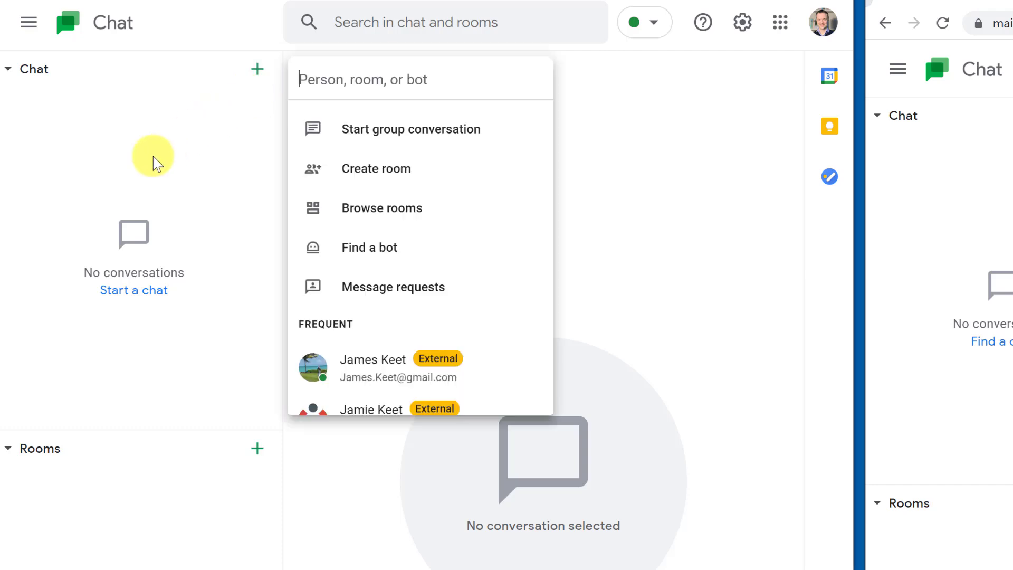
{"action": "left_click", "coordinate": [179, 140]}
{"action": "left_click", "coordinate": [143, 291]}
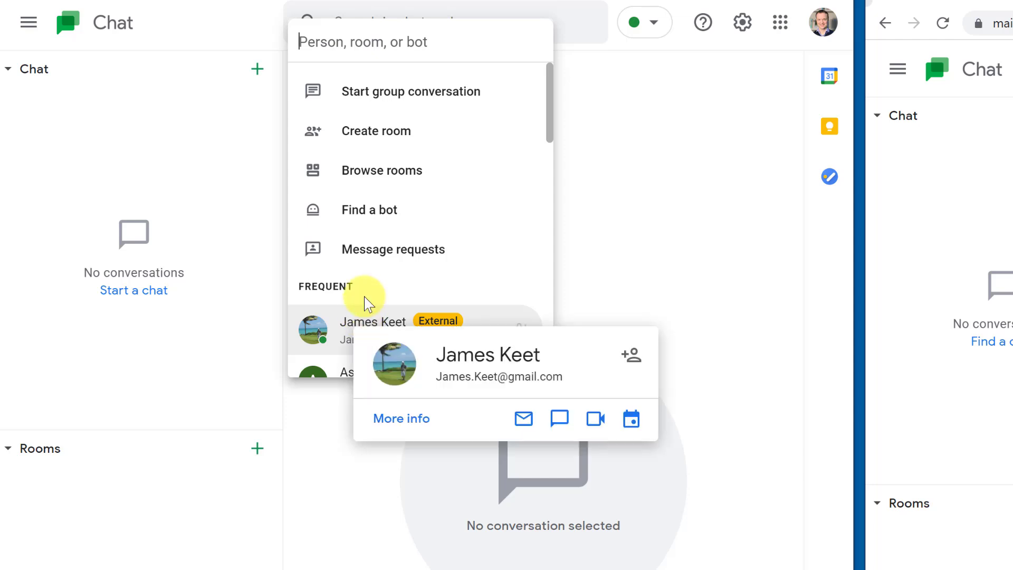
{"action": "type", "text": "james"}
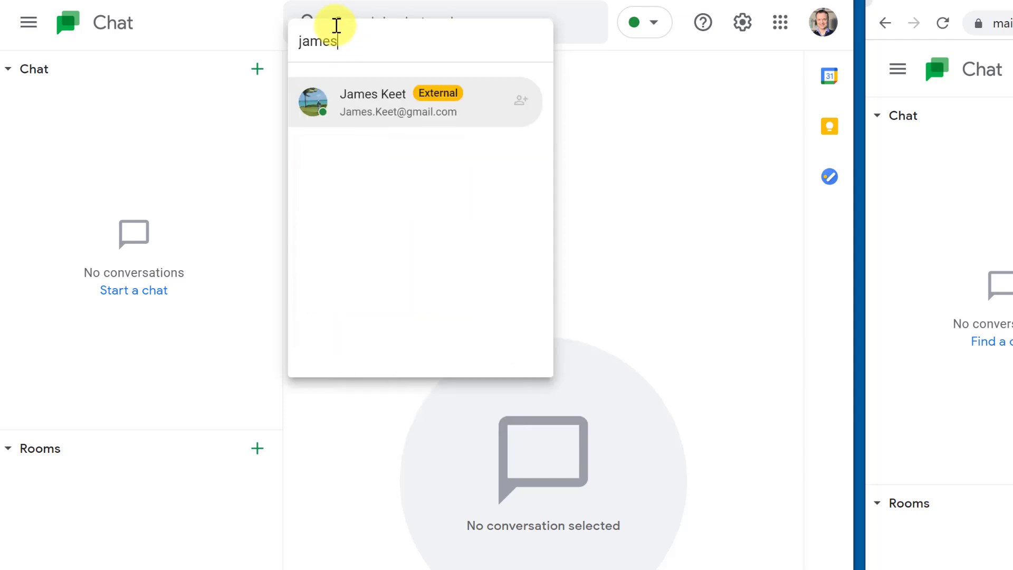
{"action": "left_click", "coordinate": [374, 106]}
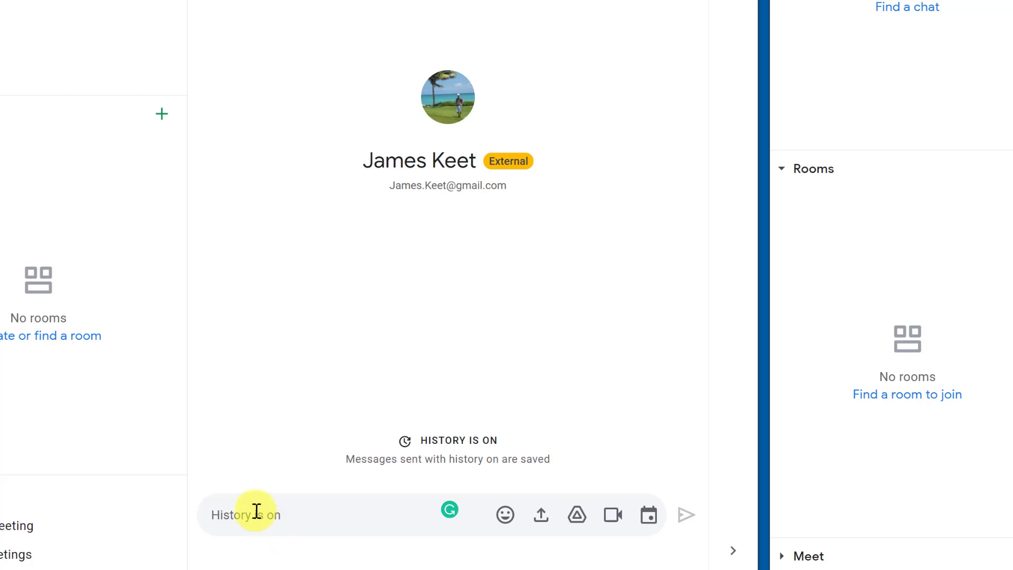
Send the message 'Hello' in the new conversation
{"action": "type", "text": "Hello"}
{"action": "left_click", "coordinate": [687, 517]}
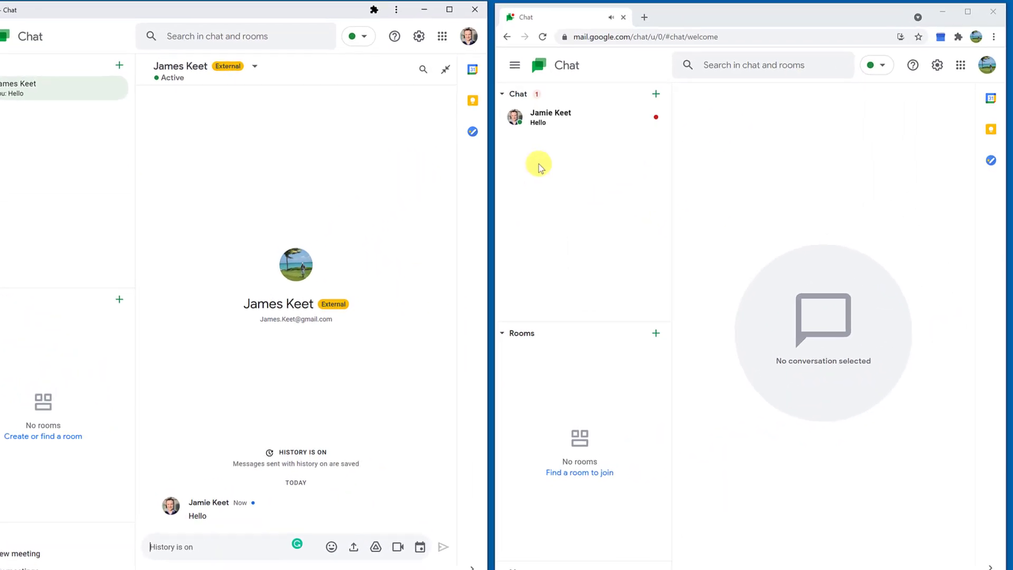
{"action": "mouse_move", "coordinate": [574, 120]}
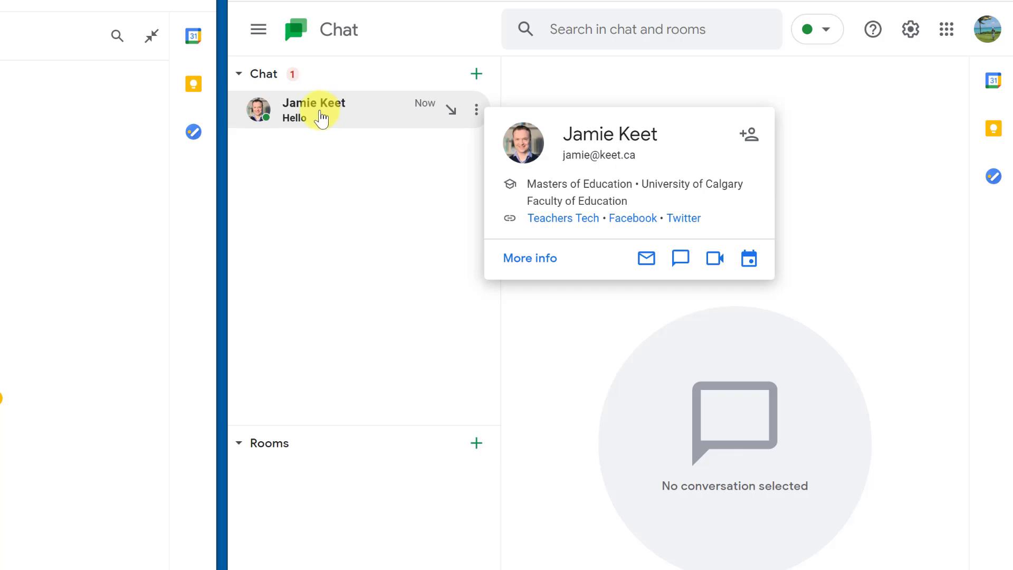
Reply 'Hi How are you?' from the second account and answer 'I'm fine, thanks' from the first
{"action": "left_click", "coordinate": [321, 119]}
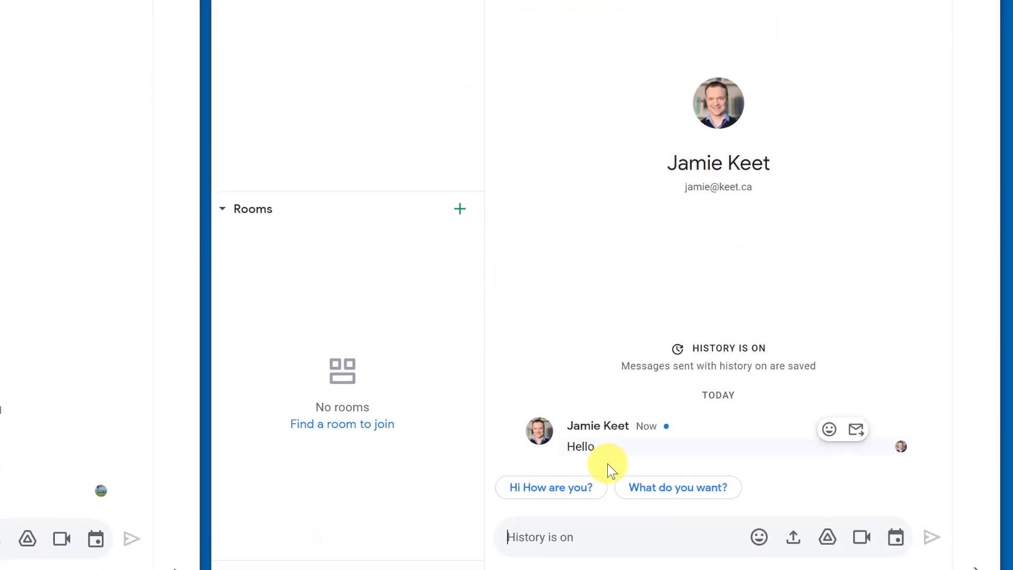
{"action": "left_click", "coordinate": [601, 537]}
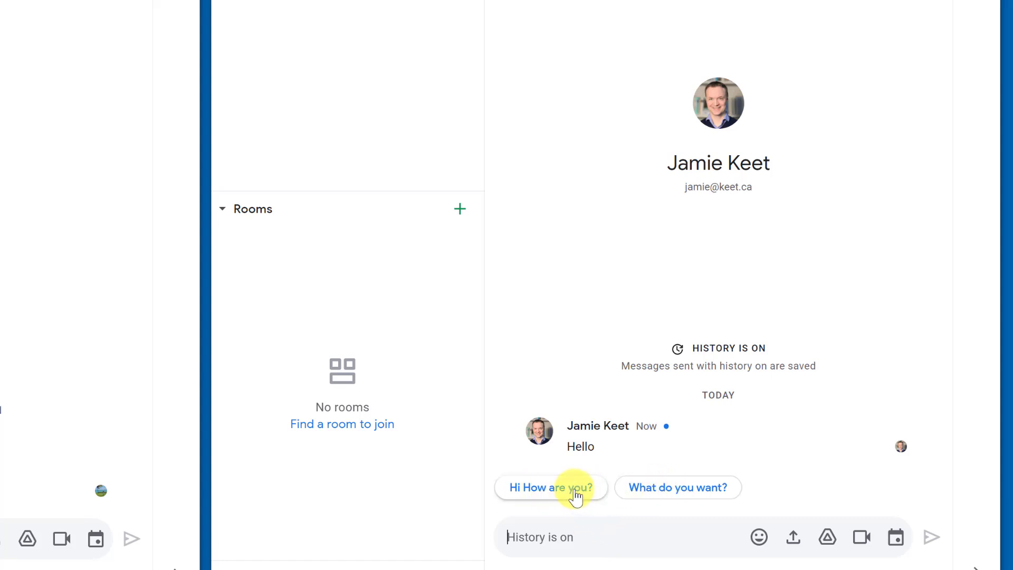
{"action": "left_click", "coordinate": [574, 489]}
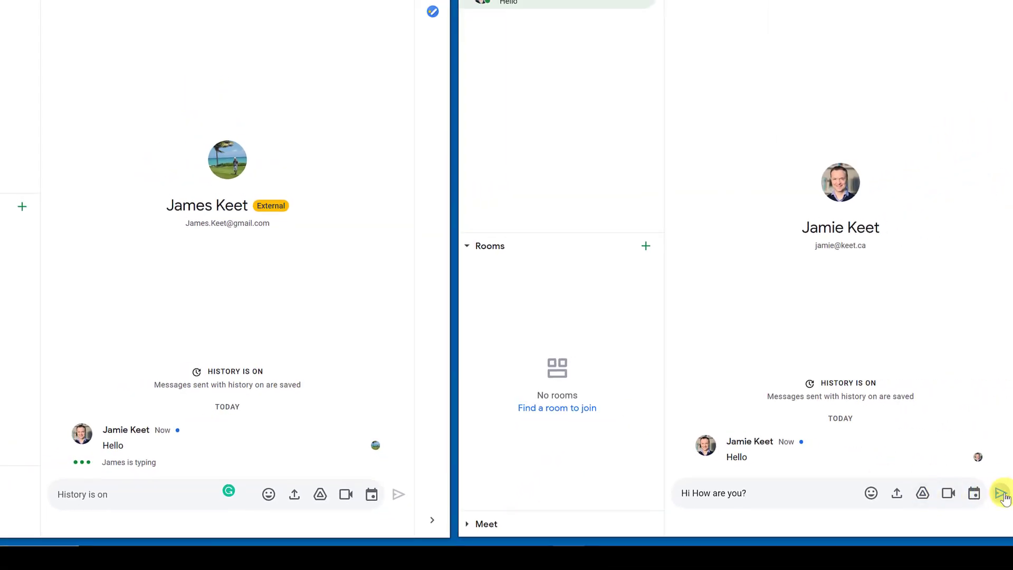
{"action": "left_click", "coordinate": [1001, 493]}
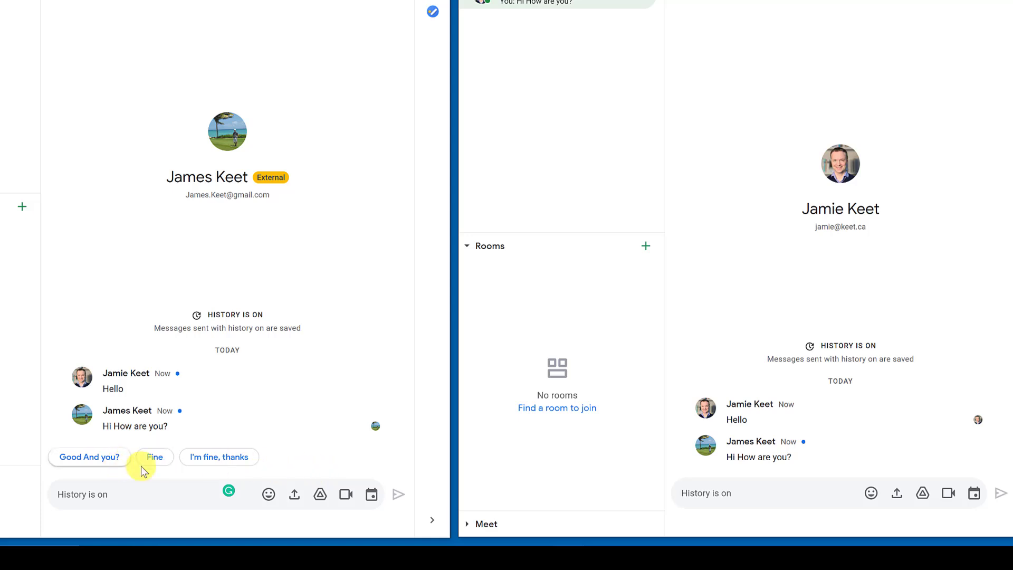
{"action": "left_click", "coordinate": [213, 457]}
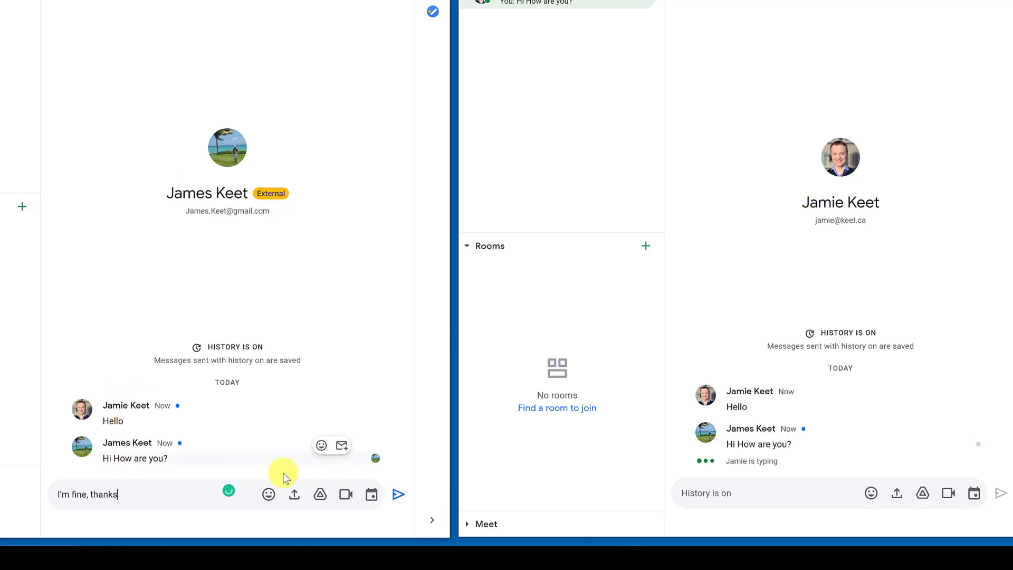
{"action": "left_click", "coordinate": [398, 496]}
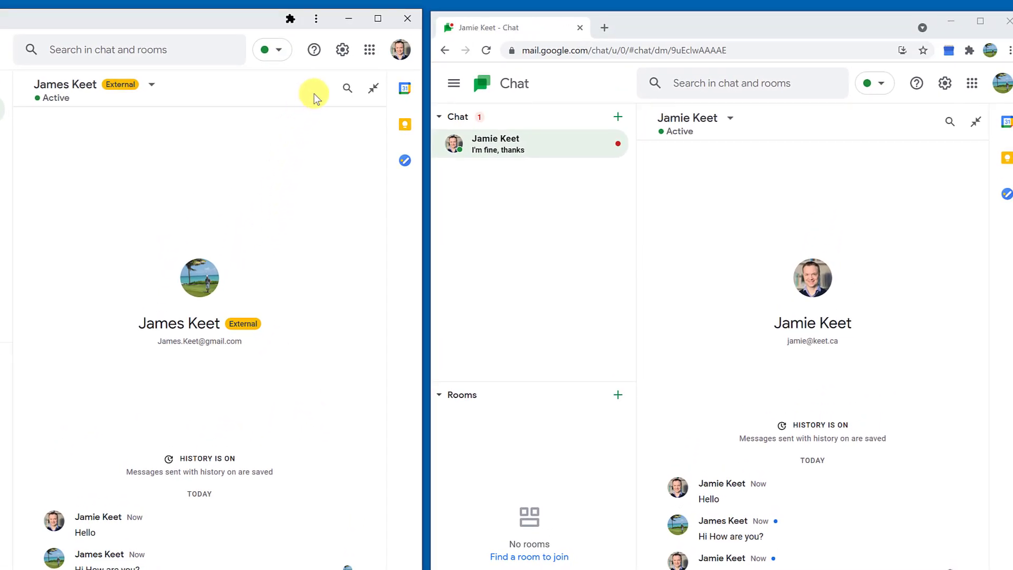
{"action": "left_click", "coordinate": [340, 57]}
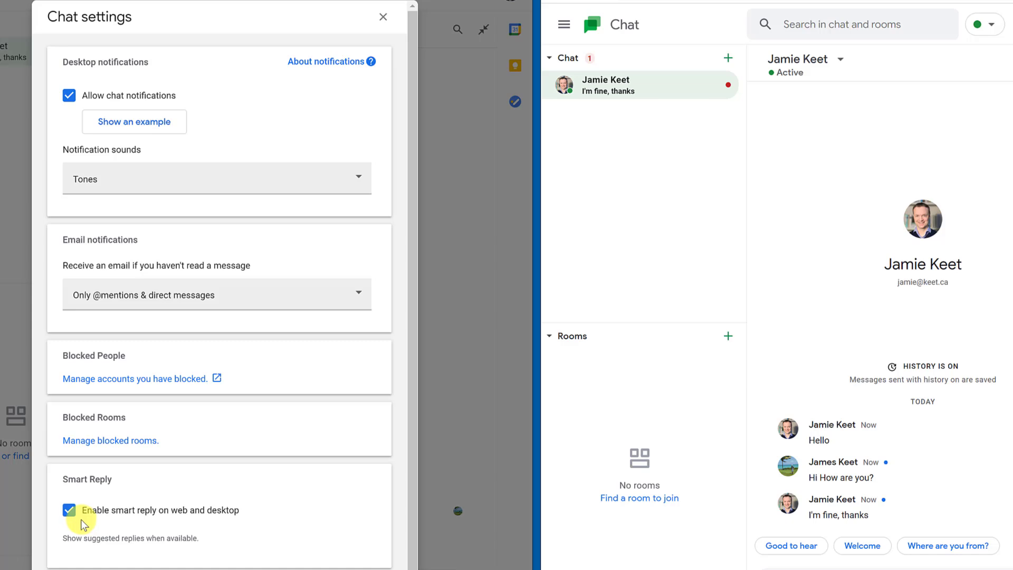
{"action": "left_click", "coordinate": [384, 18]}
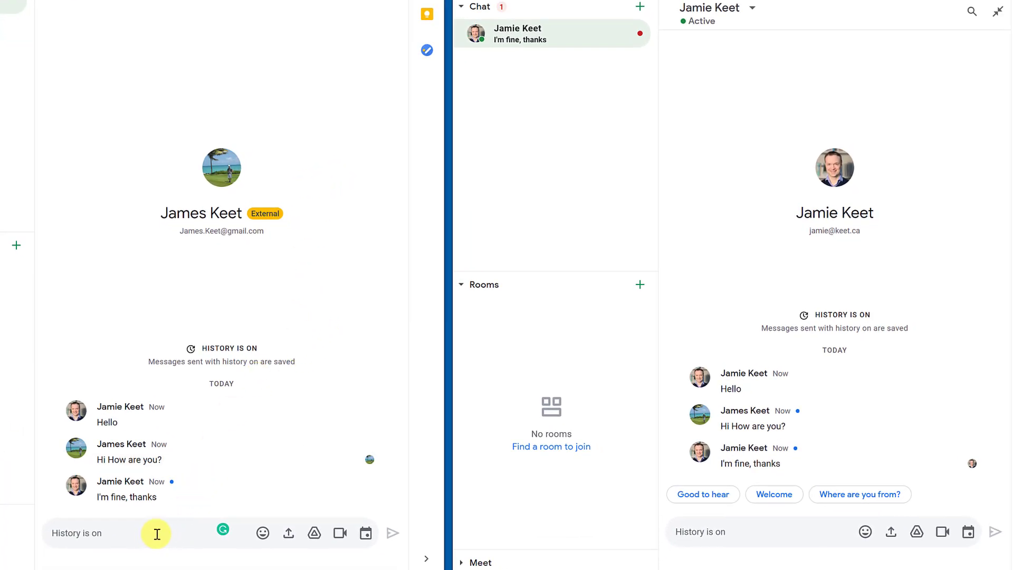
Send a grinning-face emoji message
{"action": "left_click", "coordinate": [260, 534]}
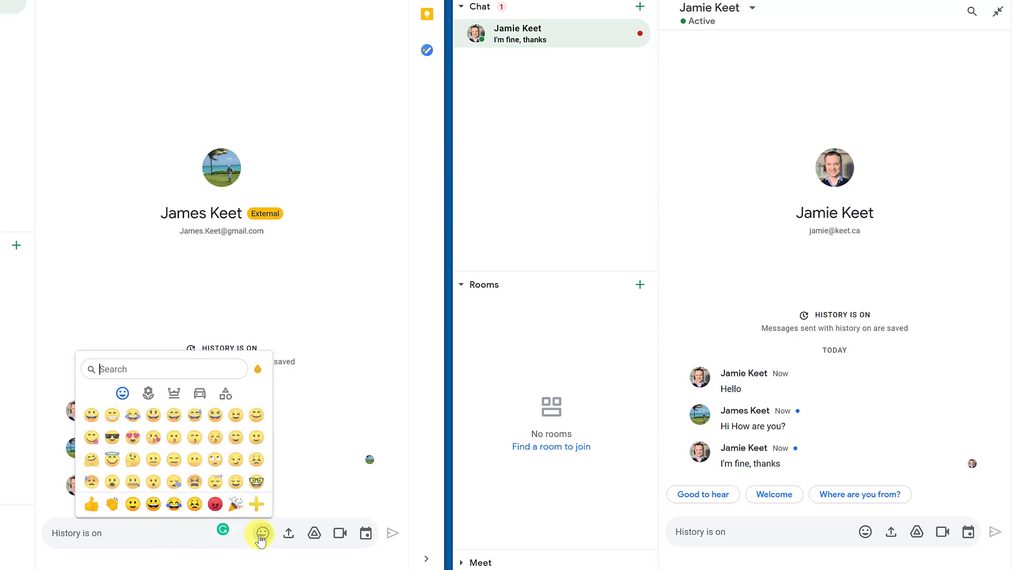
{"action": "left_click", "coordinate": [89, 416]}
{"action": "key", "text": "Return"}
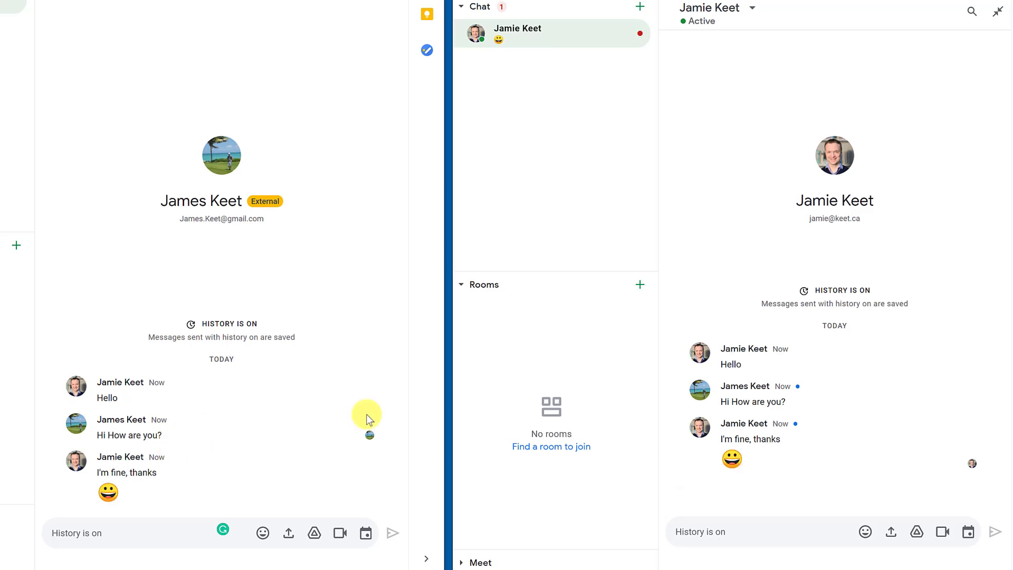
Upload and send the behavior image from the computer, then briefly check the Drive picker
{"action": "left_click", "coordinate": [289, 532]}
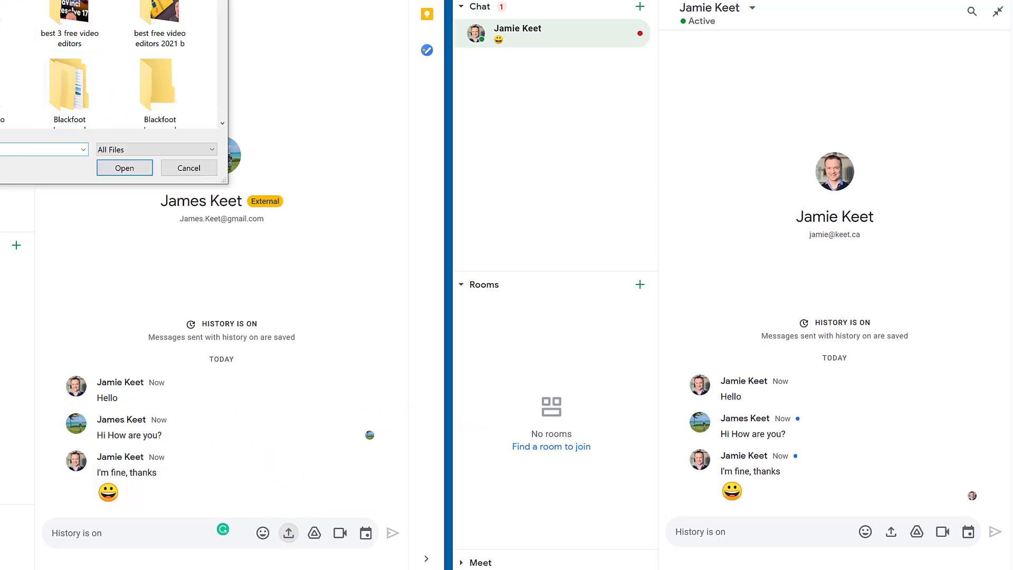
{"action": "scroll", "coordinate": [29, 45], "scroll_direction": "down", "scroll_amount": 3}
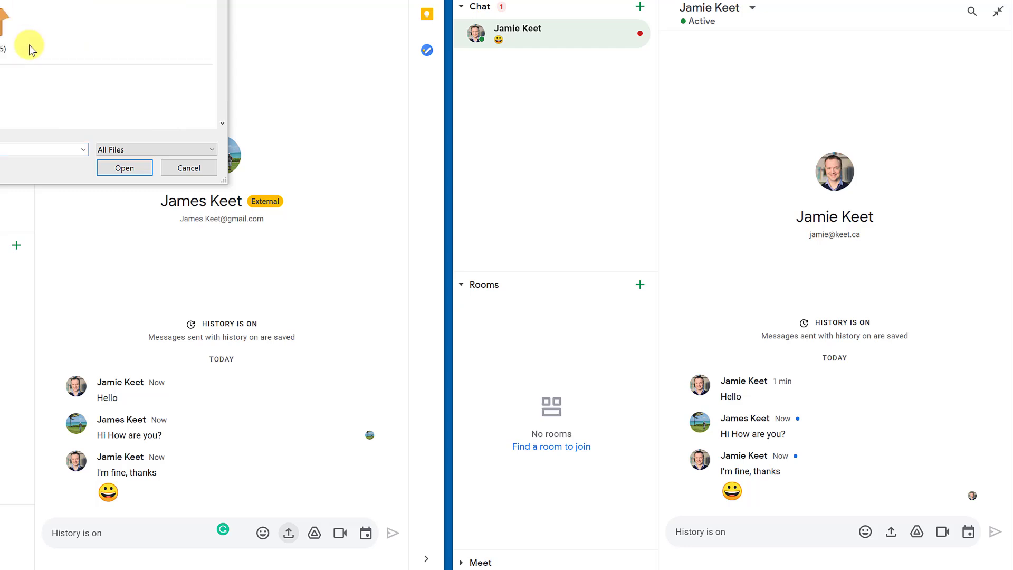
{"action": "scroll", "coordinate": [33, 49], "scroll_direction": "down", "scroll_amount": 3}
{"action": "scroll", "coordinate": [33, 49], "scroll_direction": "up", "scroll_amount": 2}
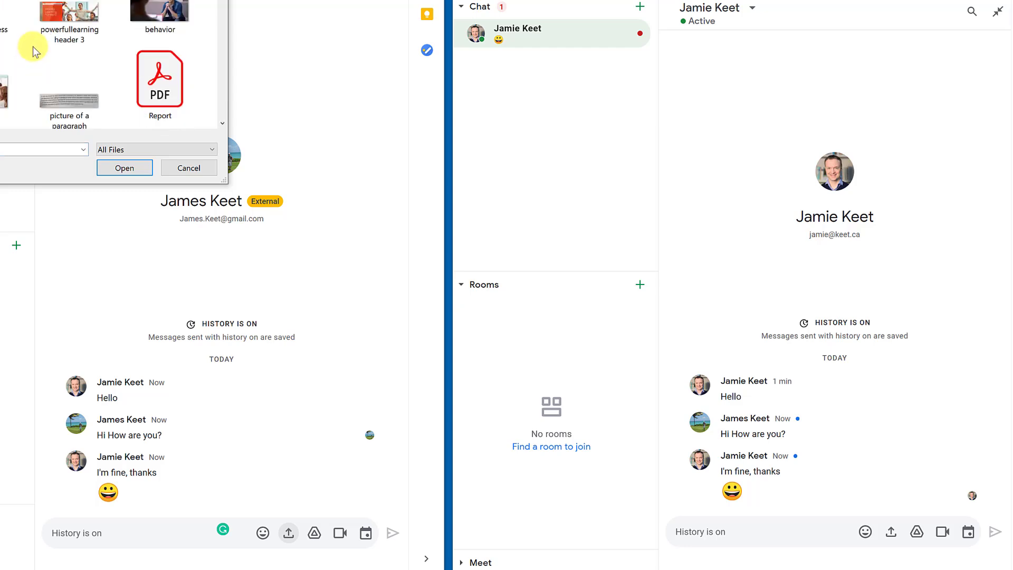
{"action": "left_click", "coordinate": [153, 15]}
{"action": "double_click", "coordinate": [153, 15]}
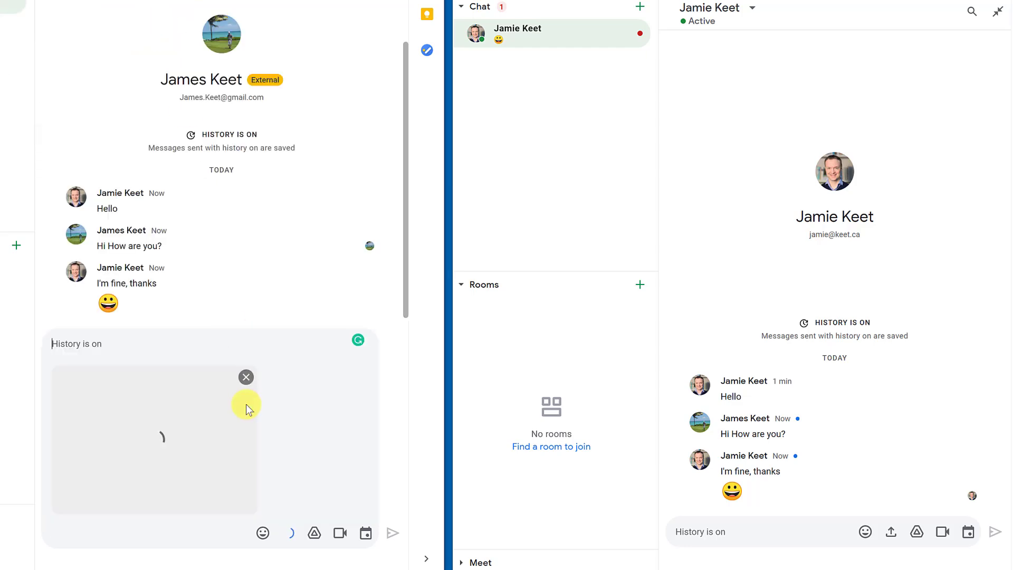
{"action": "left_click", "coordinate": [391, 534]}
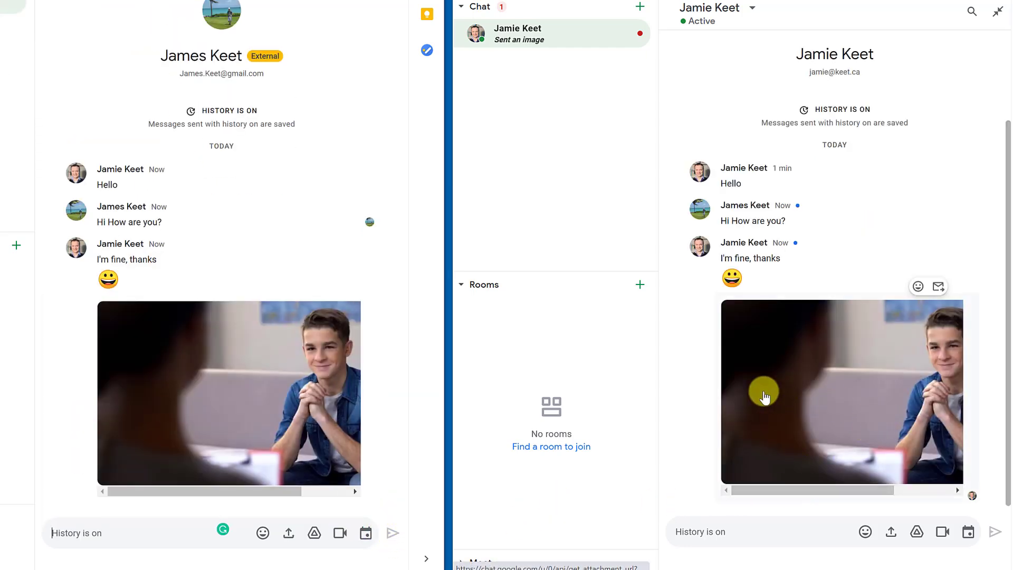
{"action": "left_click", "coordinate": [314, 533]}
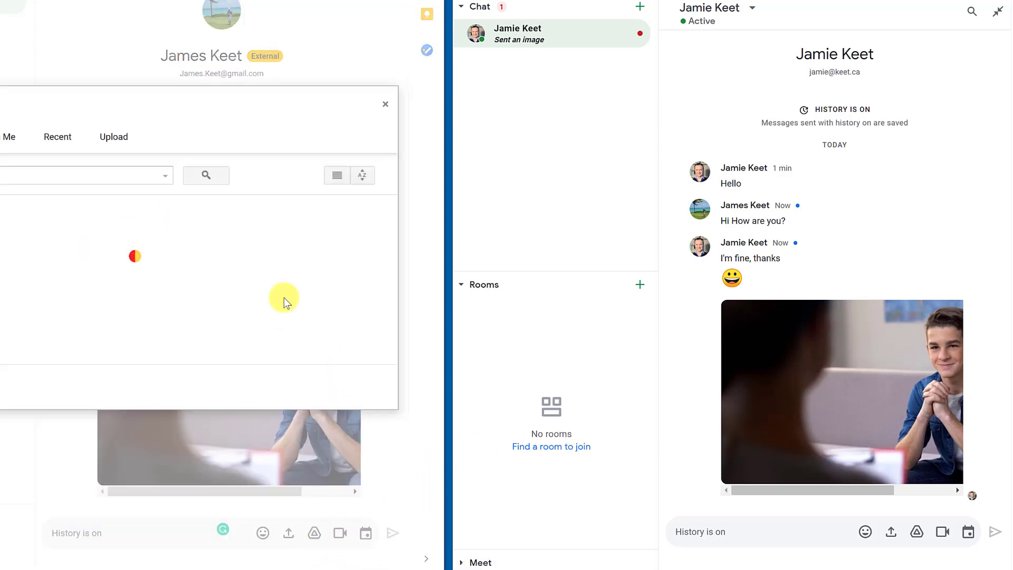
{"action": "left_click", "coordinate": [385, 104]}
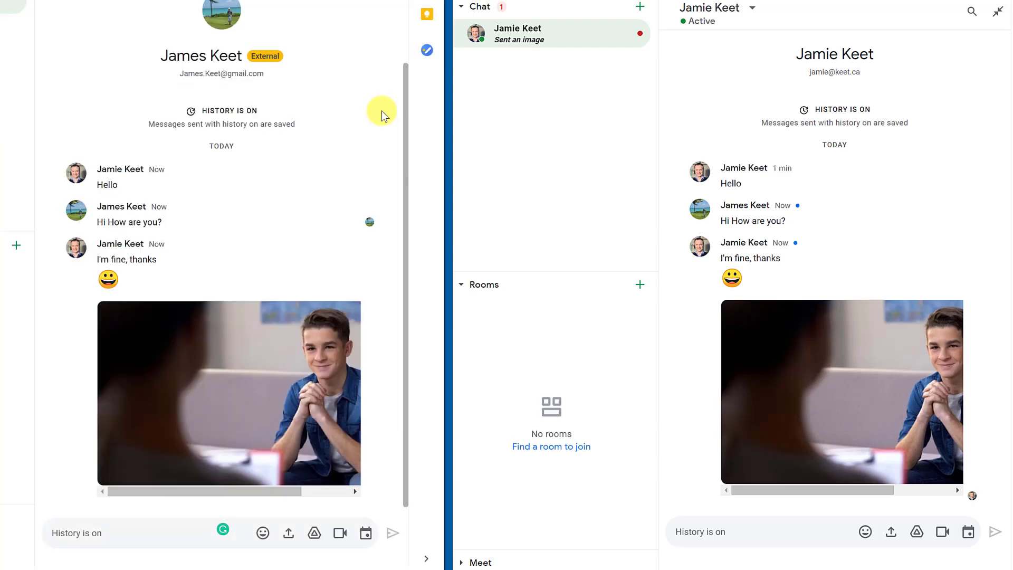
Add a Google Meet video meeting to the message and send it
{"action": "left_click", "coordinate": [338, 533]}
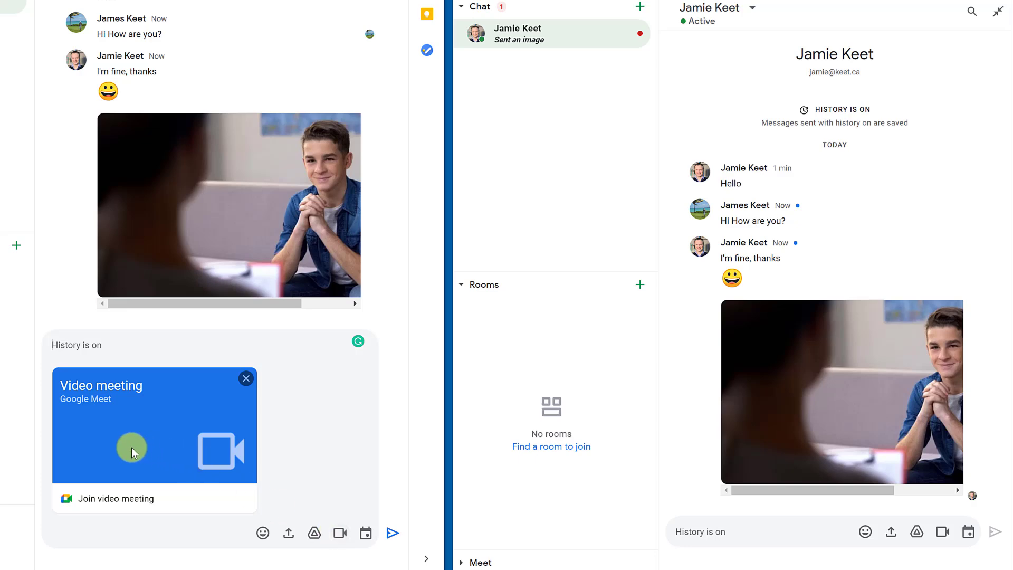
{"action": "left_click", "coordinate": [390, 533]}
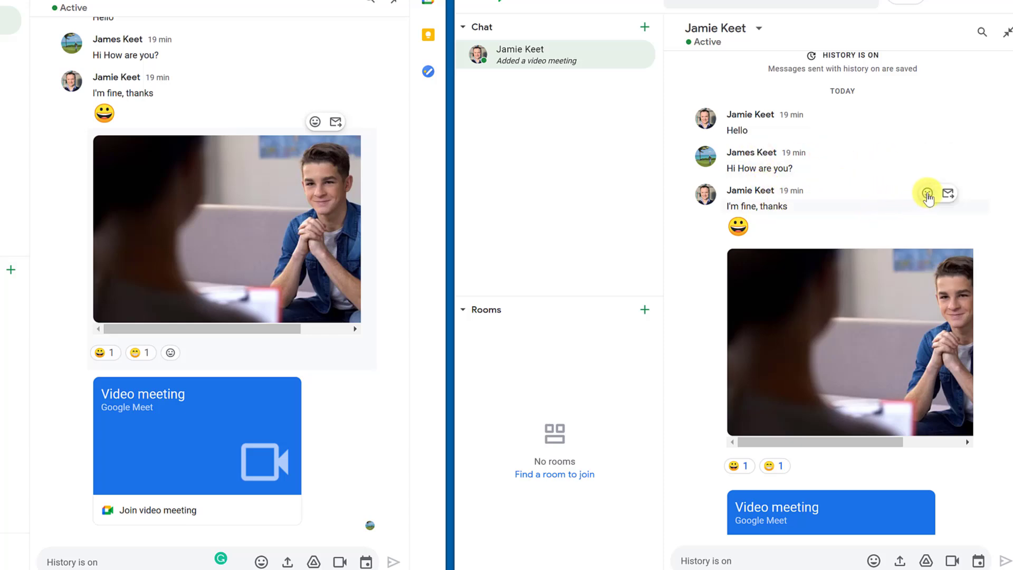
React to 'I'm fine, thanks' with a grinning-face emoji
{"action": "left_click", "coordinate": [927, 194]}
{"action": "left_click", "coordinate": [754, 117]}
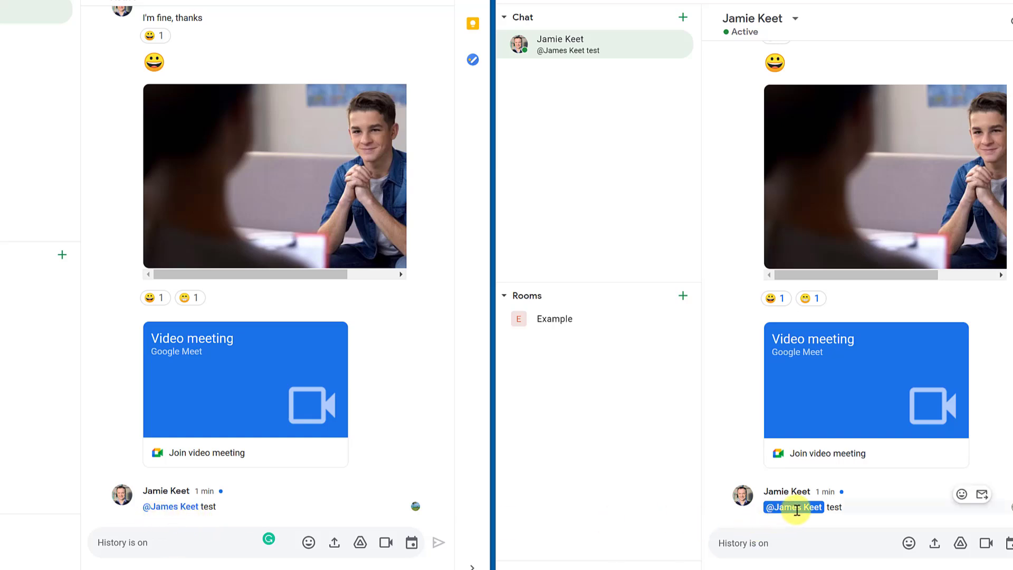
Send a message that @-mentions the contact from the suggestion list
{"action": "left_click", "coordinate": [164, 543]}
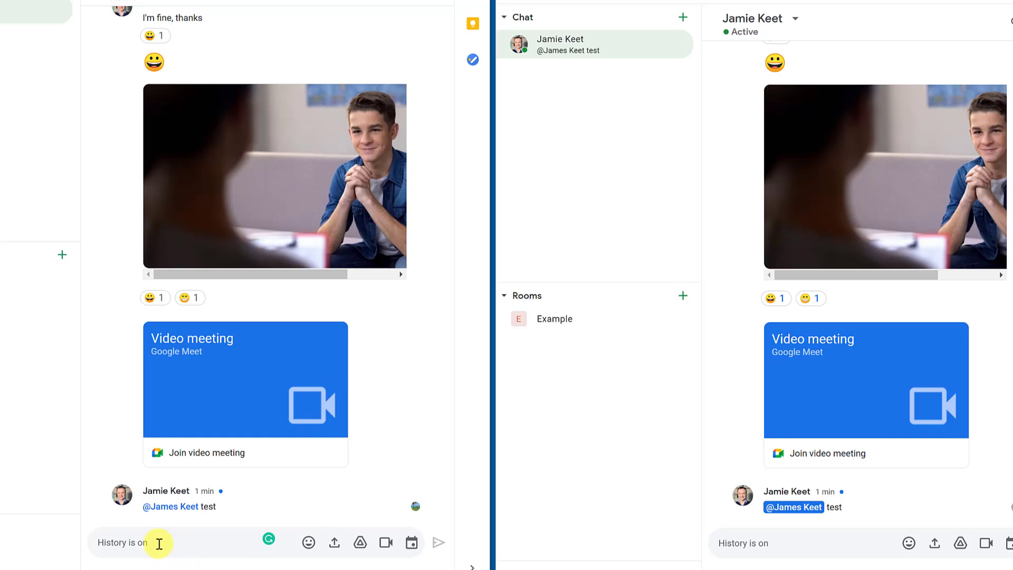
{"action": "type", "text": "@"}
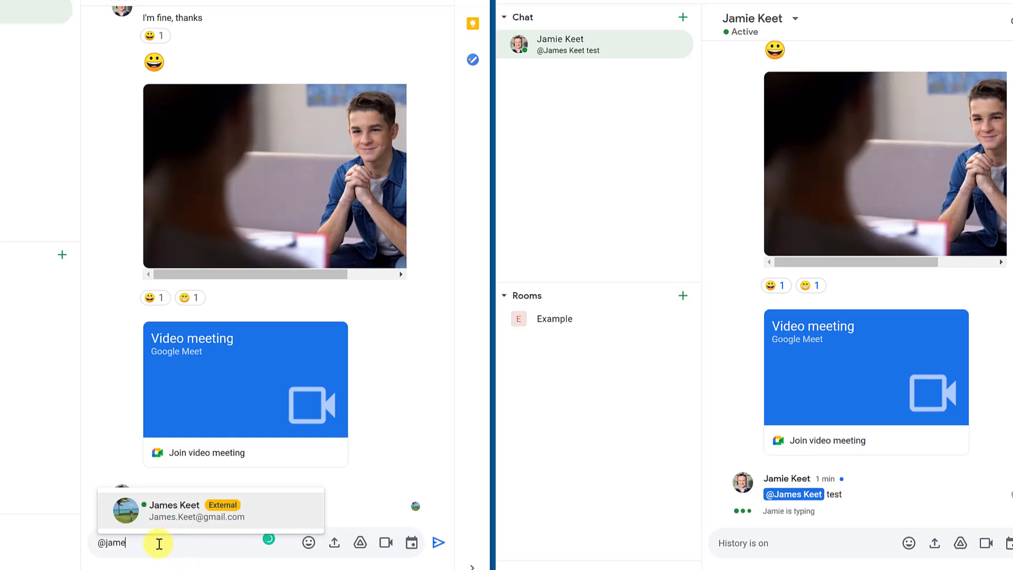
{"action": "type", "text": "jame"}
{"action": "left_click", "coordinate": [192, 505]}
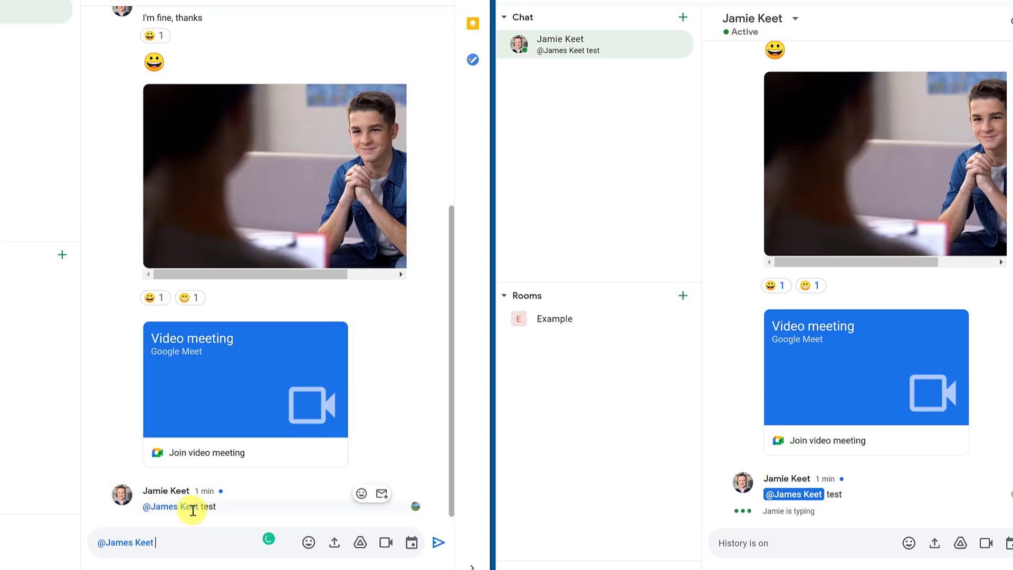
{"action": "mouse_move", "coordinate": [195, 509]}
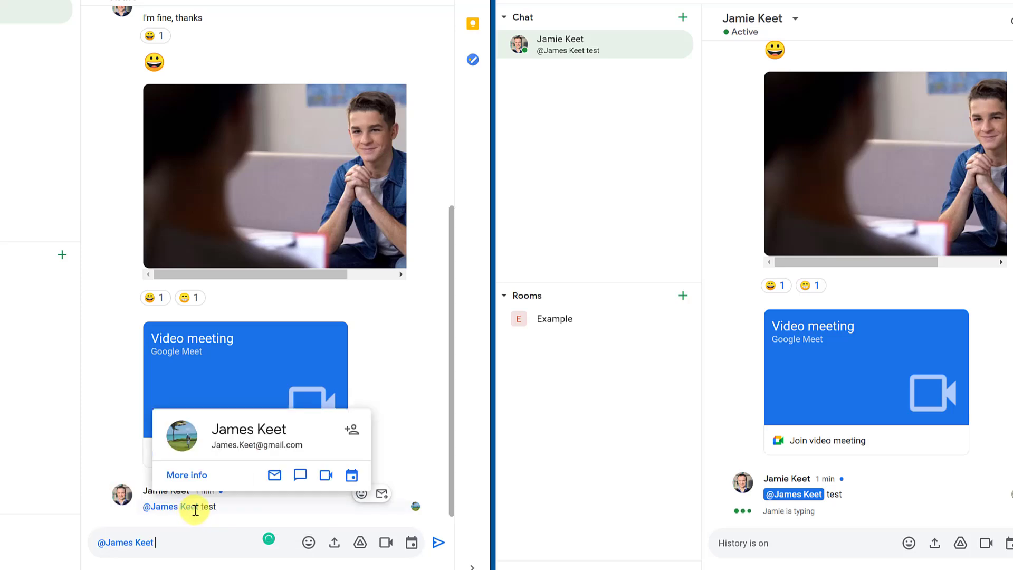
{"action": "key", "text": "Return"}
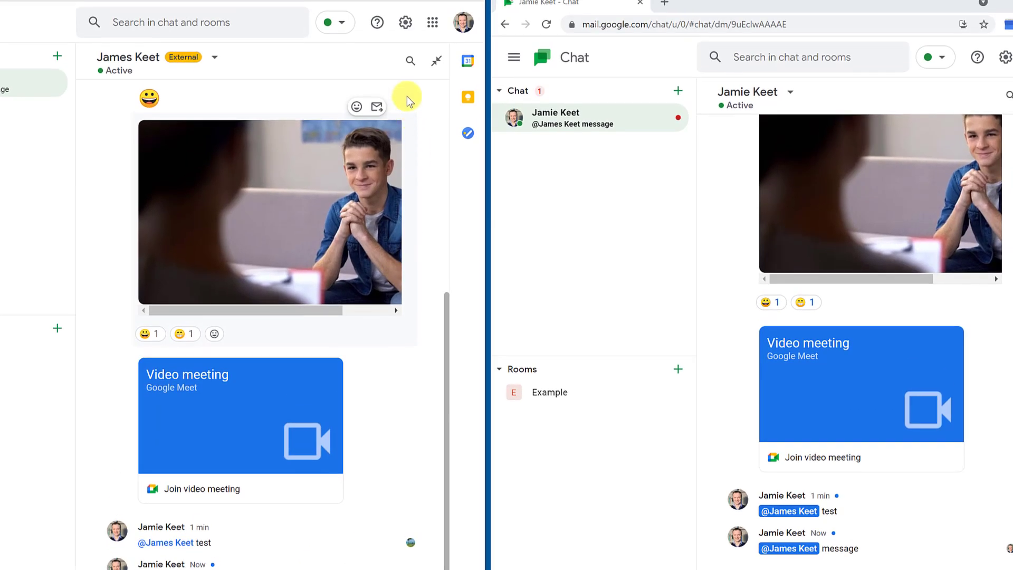
{"action": "left_click", "coordinate": [405, 22]}
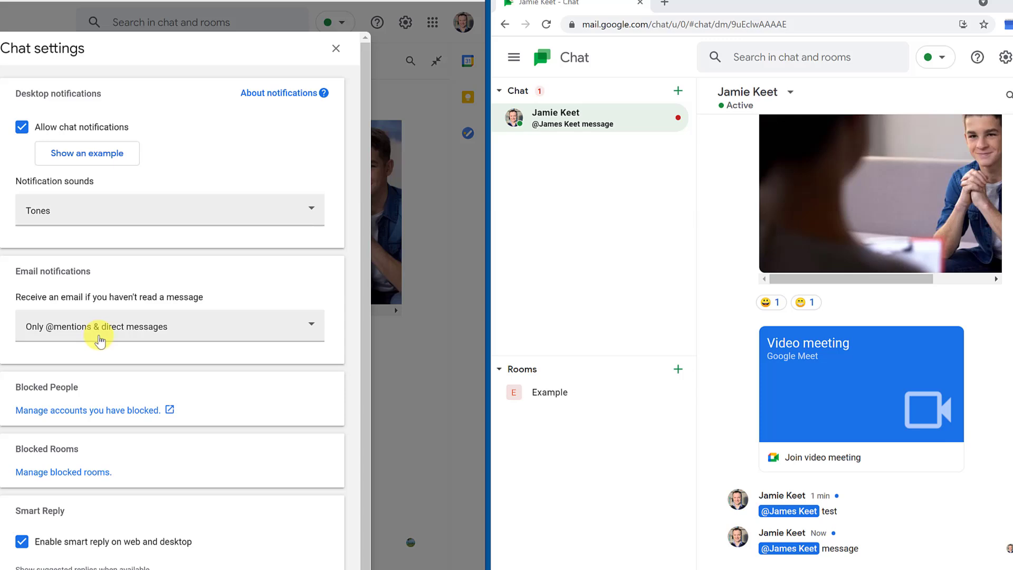
{"action": "left_click", "coordinate": [336, 49]}
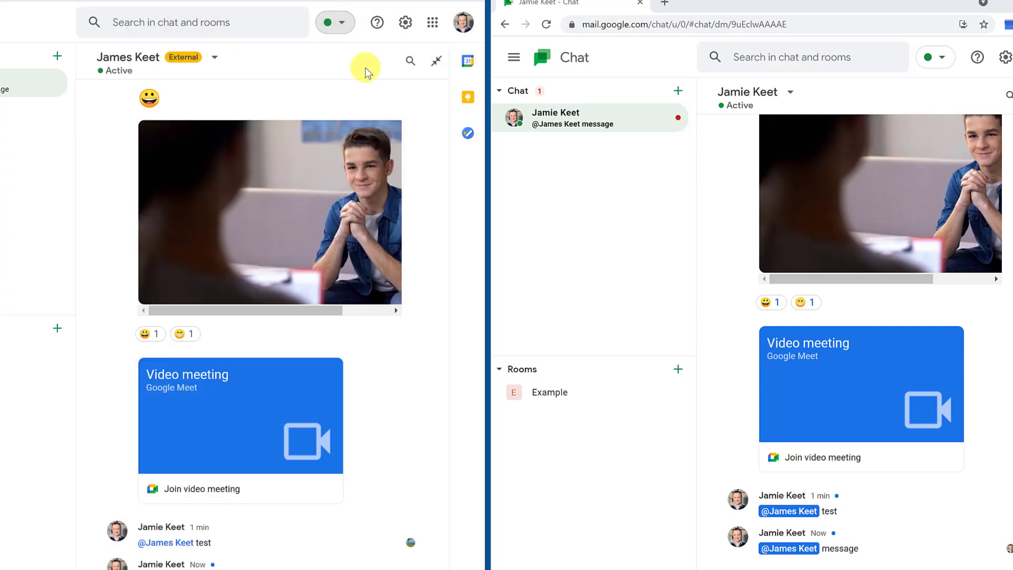
{"action": "left_click", "coordinate": [346, 33]}
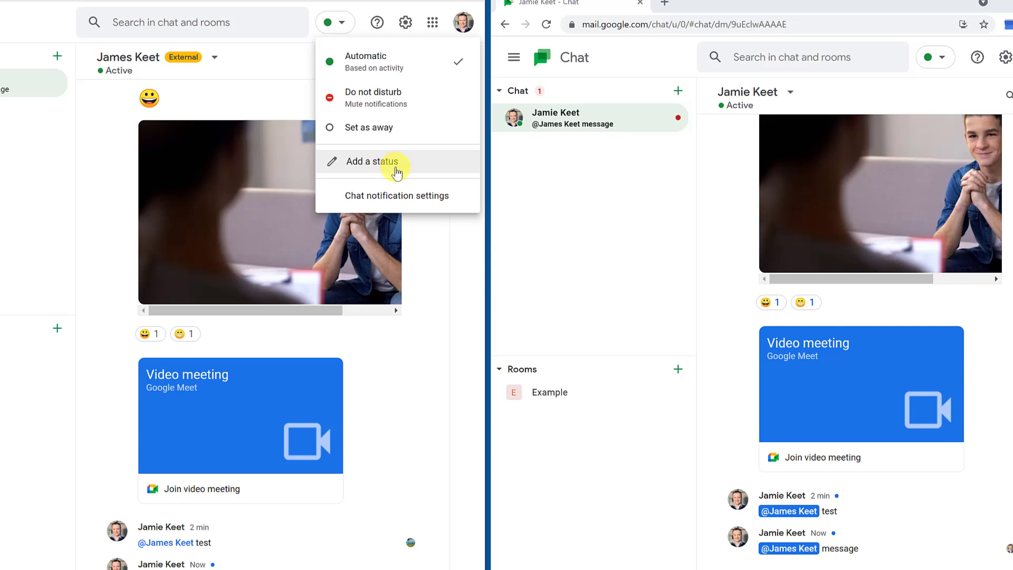
{"action": "left_click", "coordinate": [432, 337]}
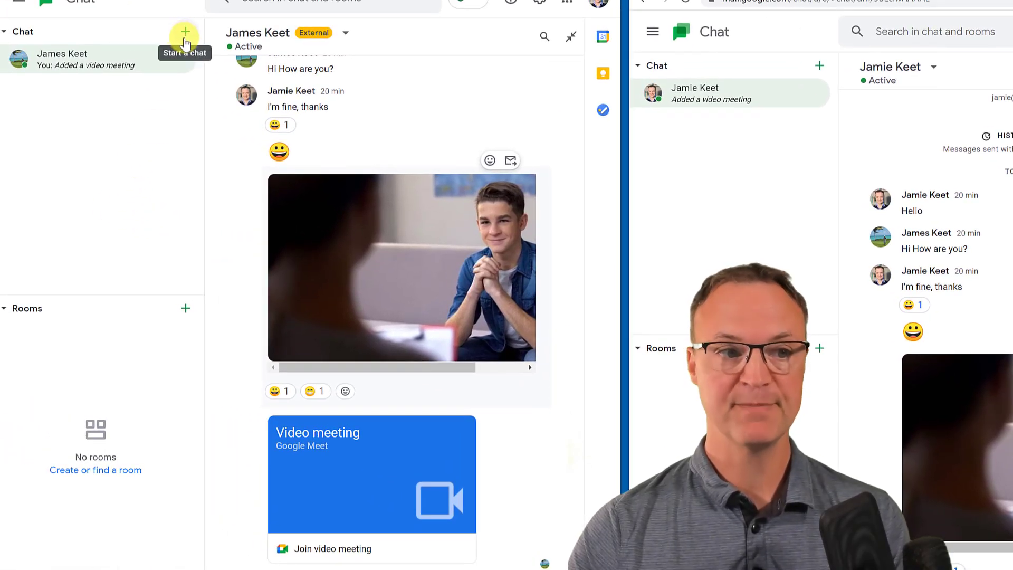
{"action": "left_click", "coordinate": [186, 40]}
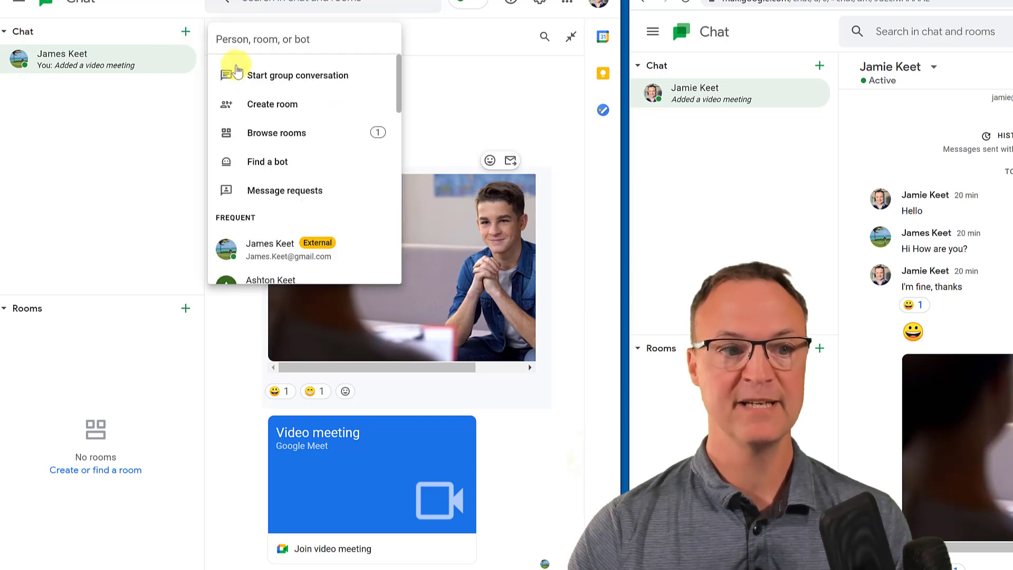
{"action": "left_click", "coordinate": [277, 78]}
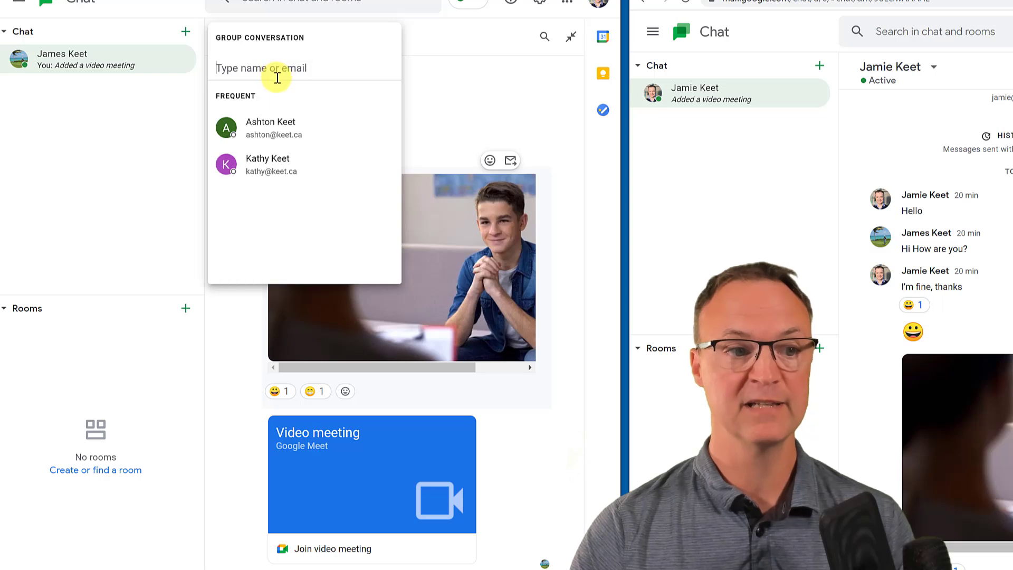
{"action": "left_click", "coordinate": [268, 141]}
{"action": "left_click", "coordinate": [290, 136]}
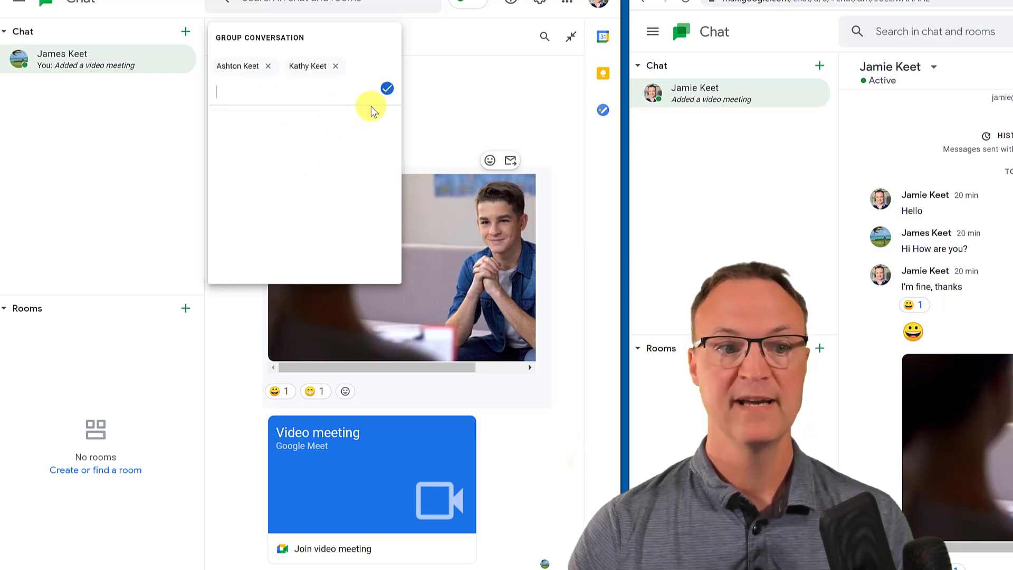
{"action": "left_click", "coordinate": [134, 172]}
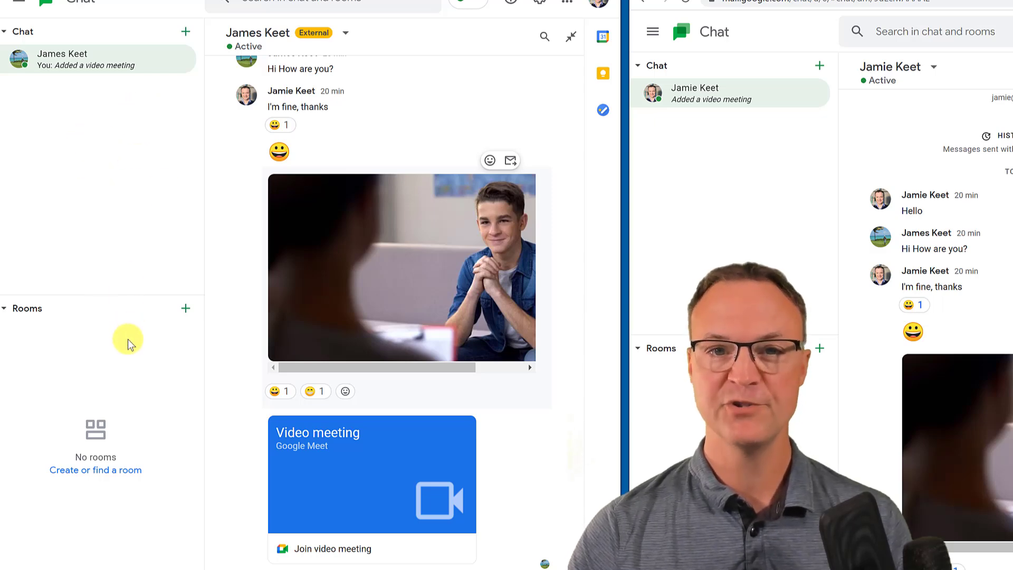
Bring up the Rooms + menu offering group conversation, Create room and Browse rooms
{"action": "left_click", "coordinate": [183, 33]}
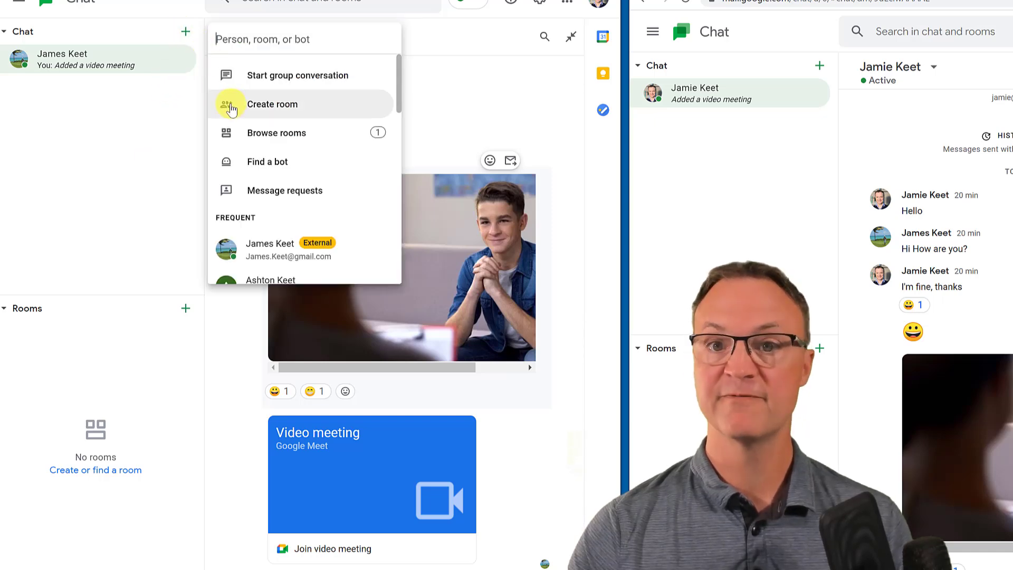
{"action": "left_click", "coordinate": [185, 309]}
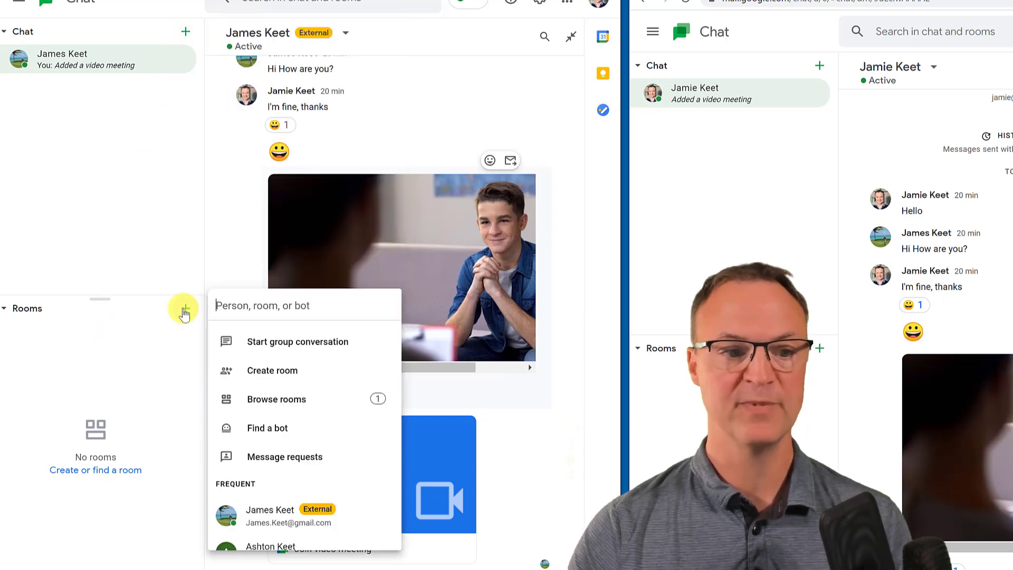
{"action": "left_click", "coordinate": [141, 366]}
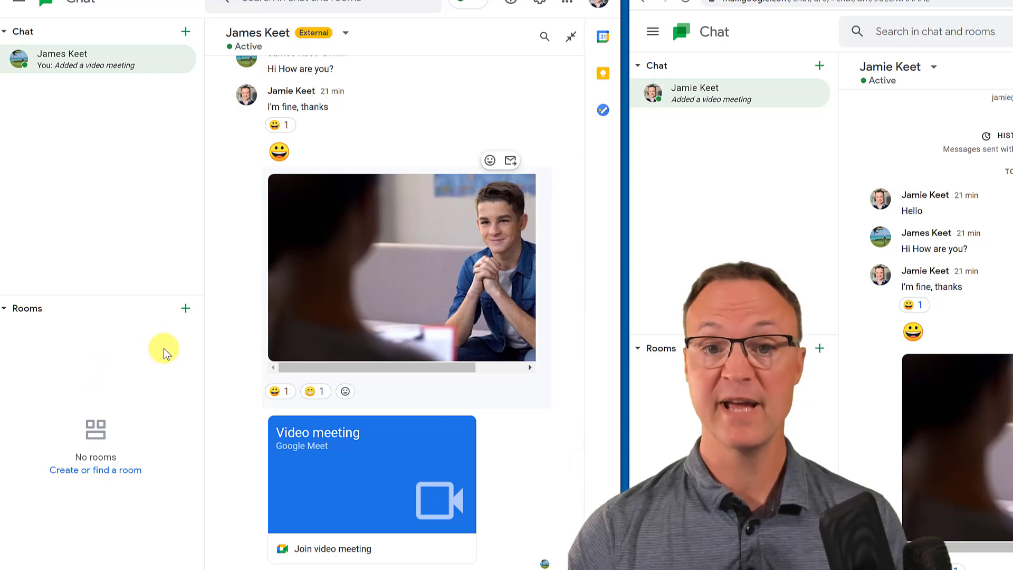
{"action": "left_click", "coordinate": [186, 311]}
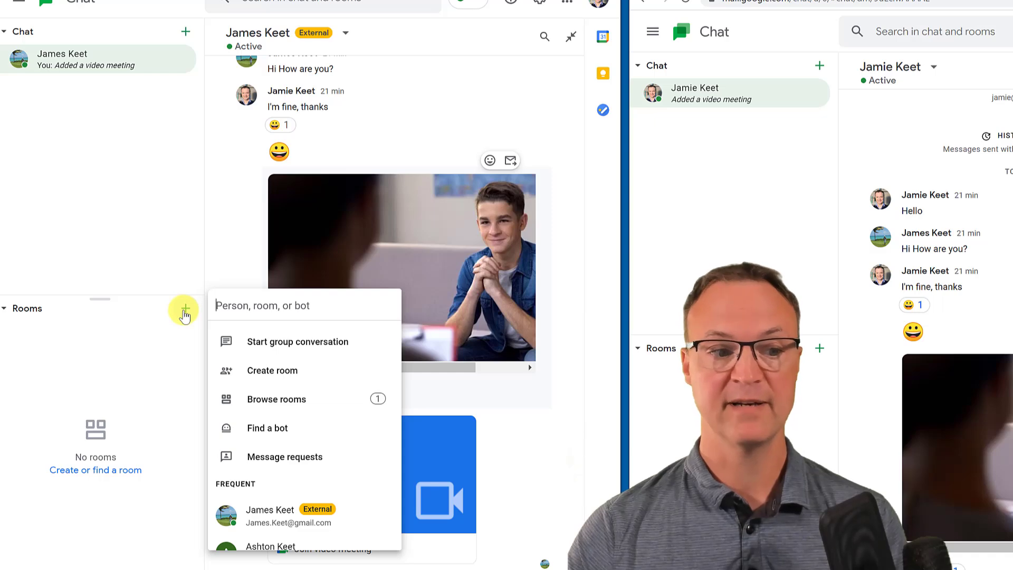
Create a room named 'Example' with threaded replies on and outside-organization members allowed
{"action": "left_click", "coordinate": [281, 376]}
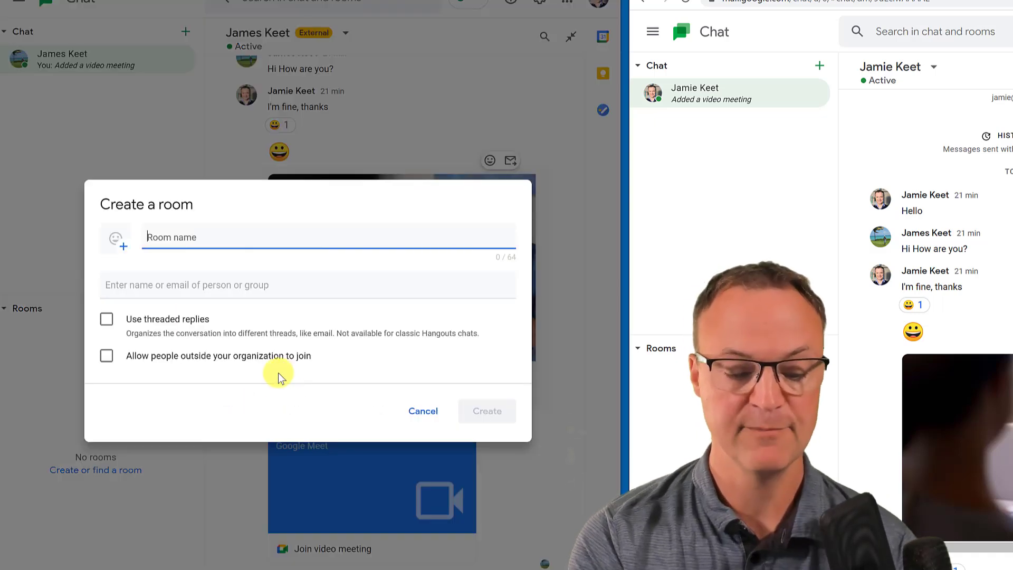
{"action": "type", "text": "Example"}
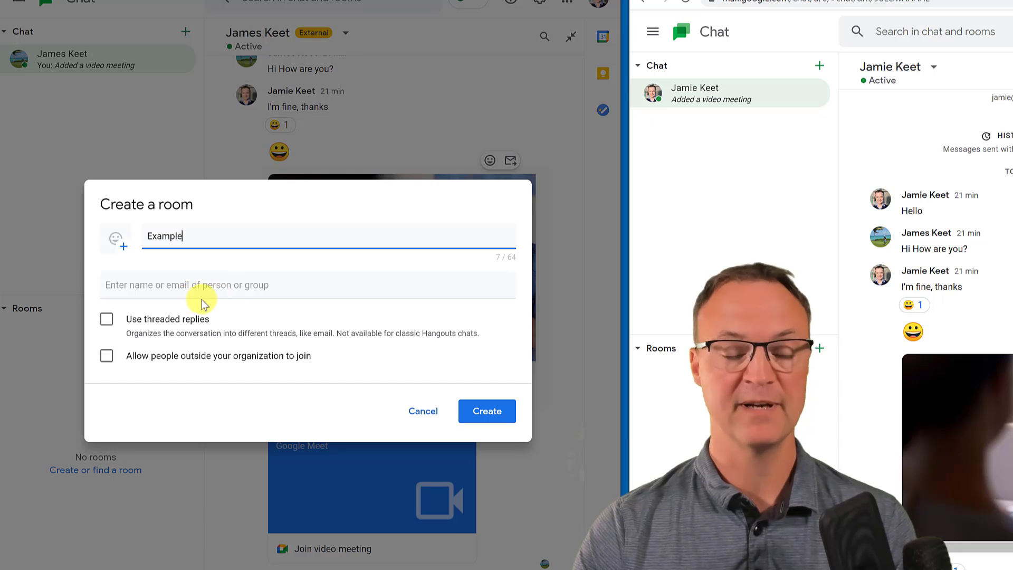
{"action": "left_click", "coordinate": [106, 359]}
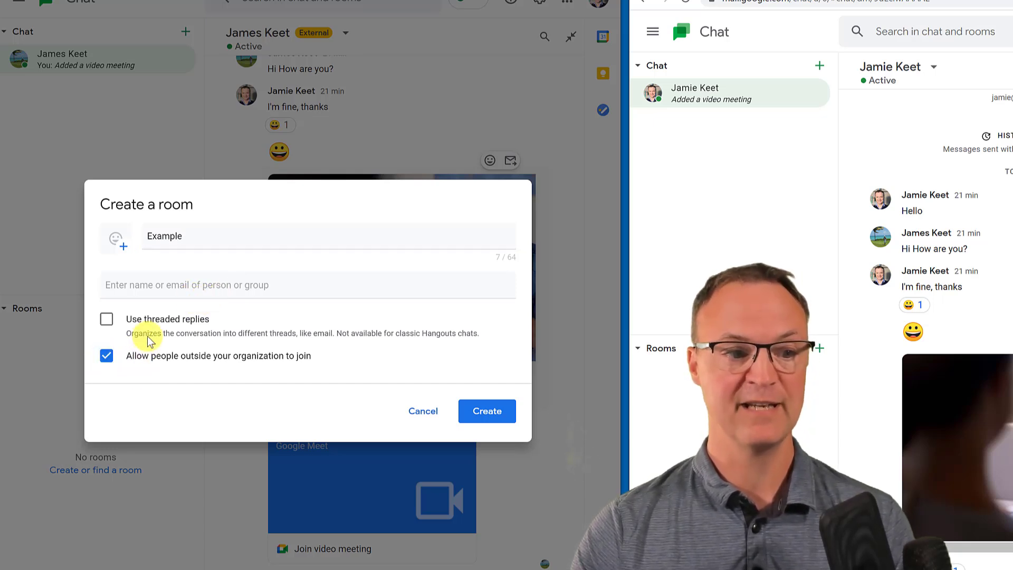
{"action": "left_click", "coordinate": [106, 322]}
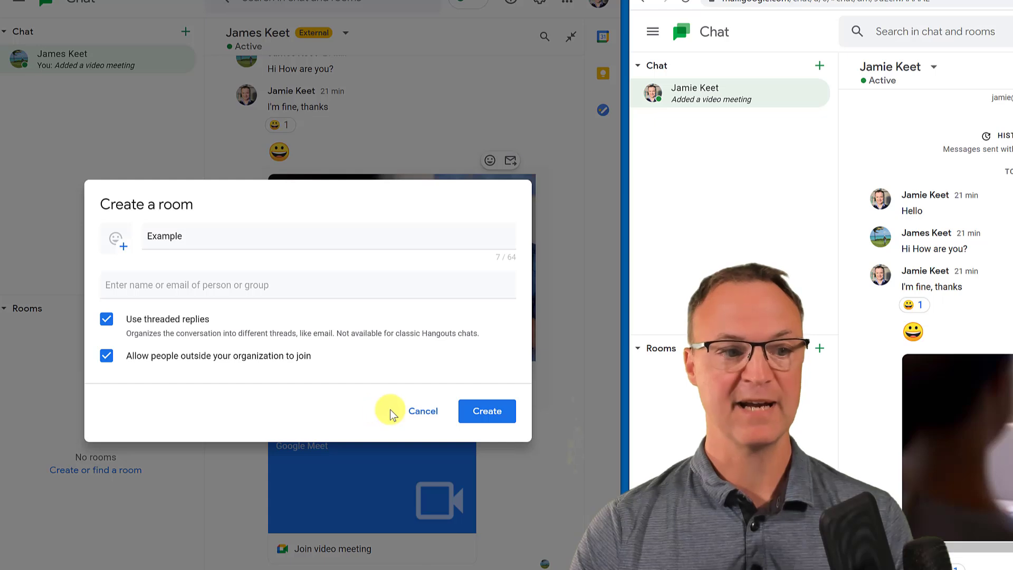
{"action": "left_click", "coordinate": [493, 414]}
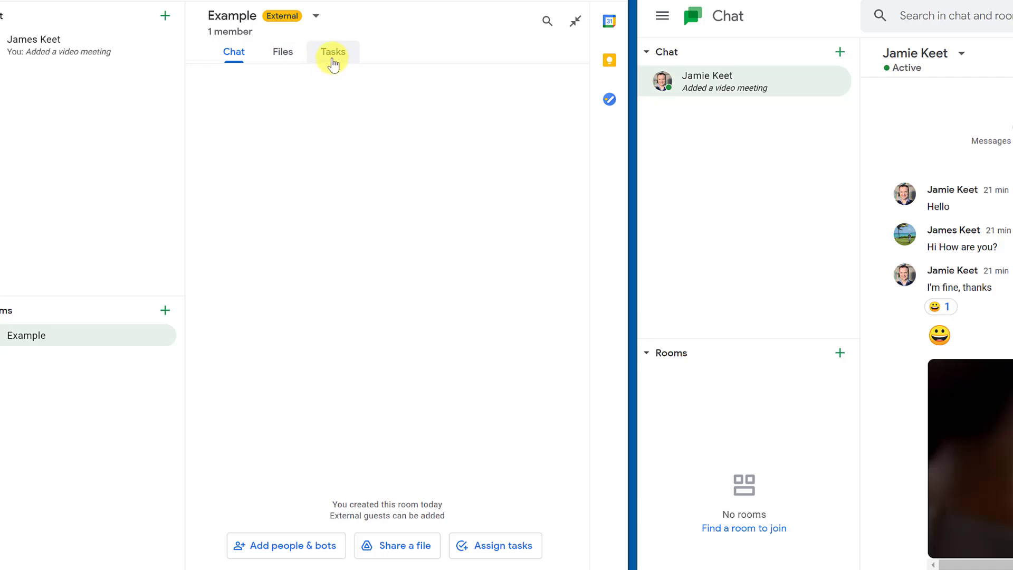
Invite the external contact to 'Example', confirm the external user, and open Example in the other account
{"action": "left_click", "coordinate": [307, 543]}
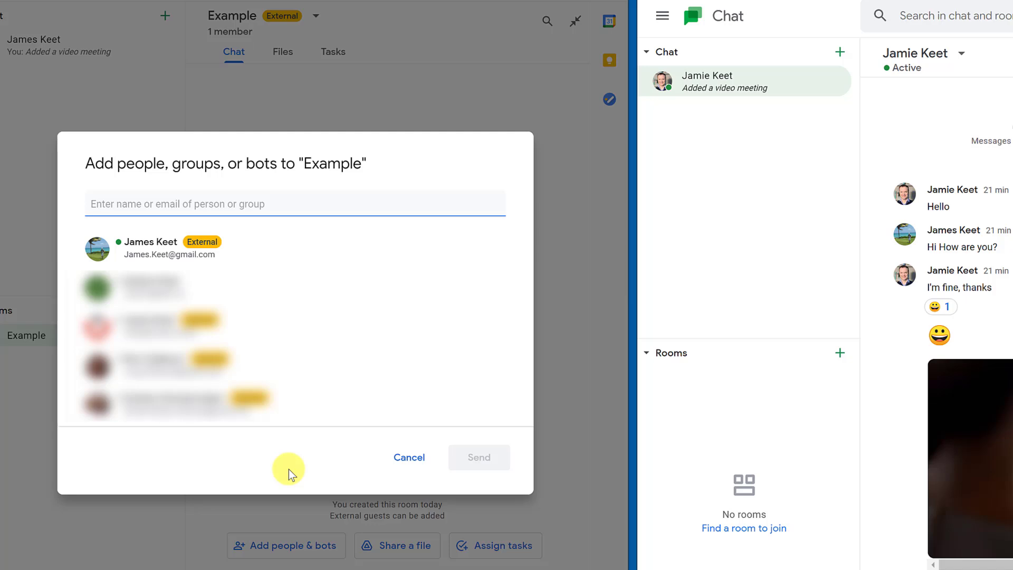
{"action": "left_click", "coordinate": [139, 240]}
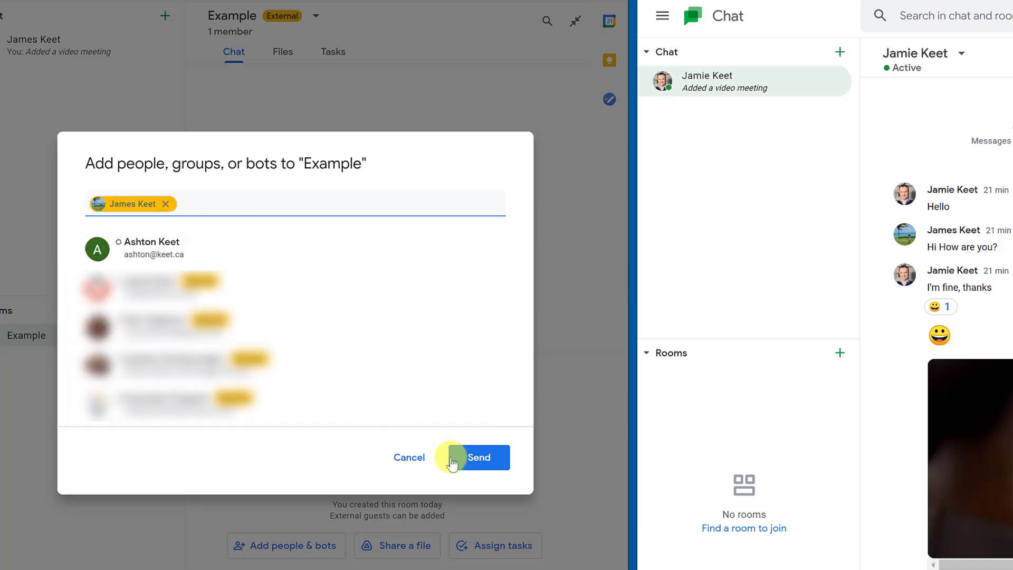
{"action": "left_click", "coordinate": [479, 459]}
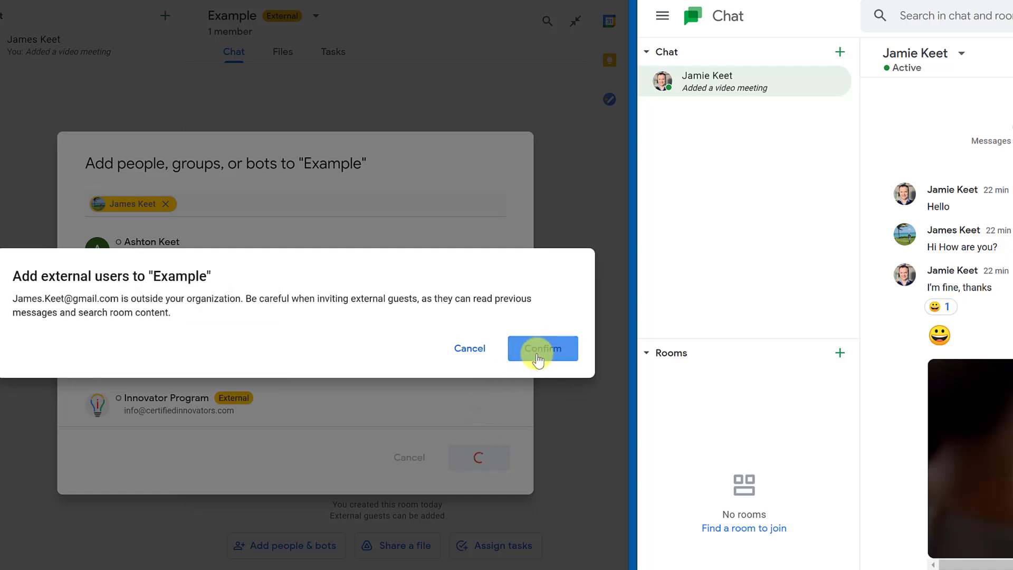
{"action": "left_click", "coordinate": [540, 354]}
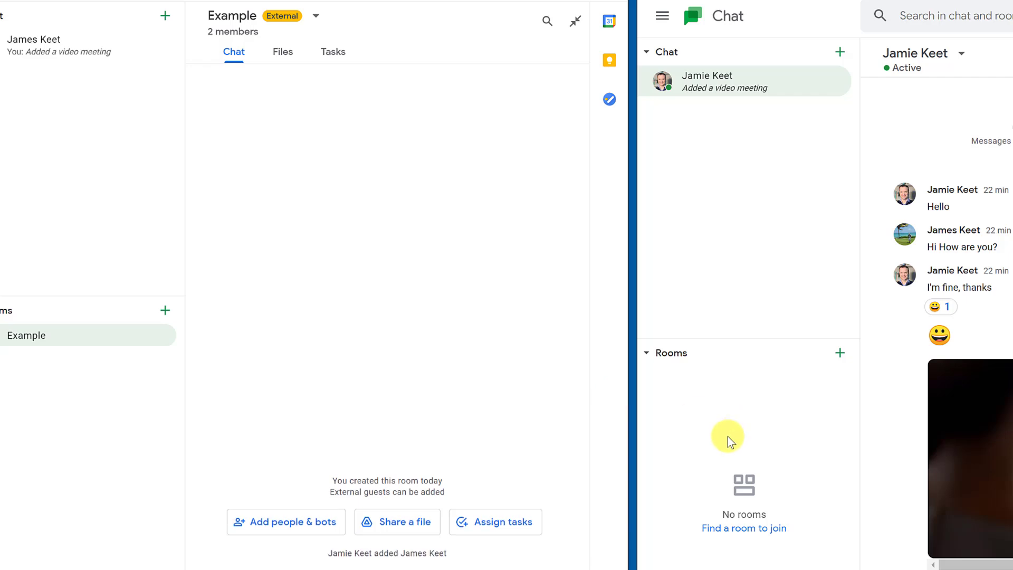
{"action": "left_click", "coordinate": [717, 386]}
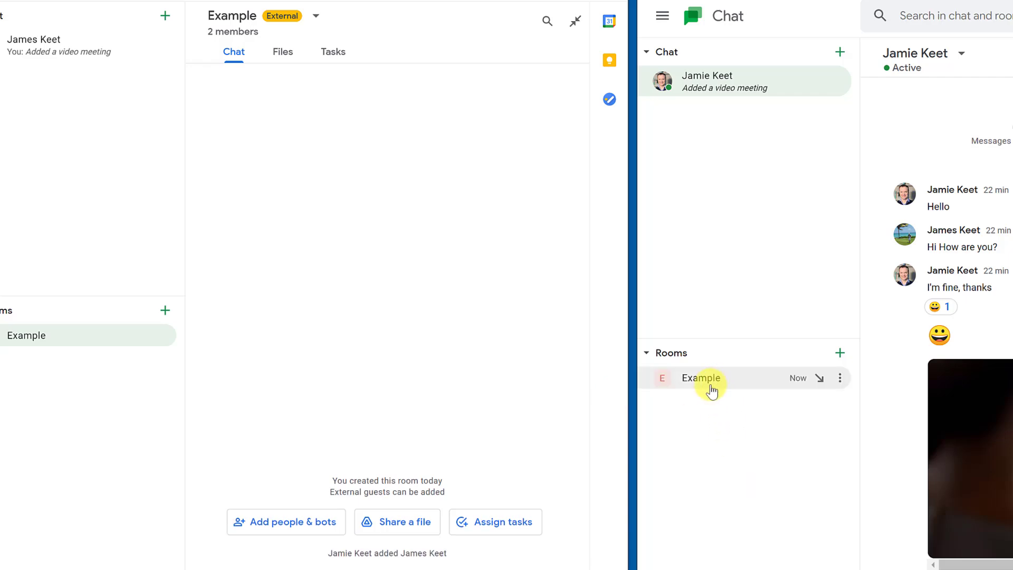